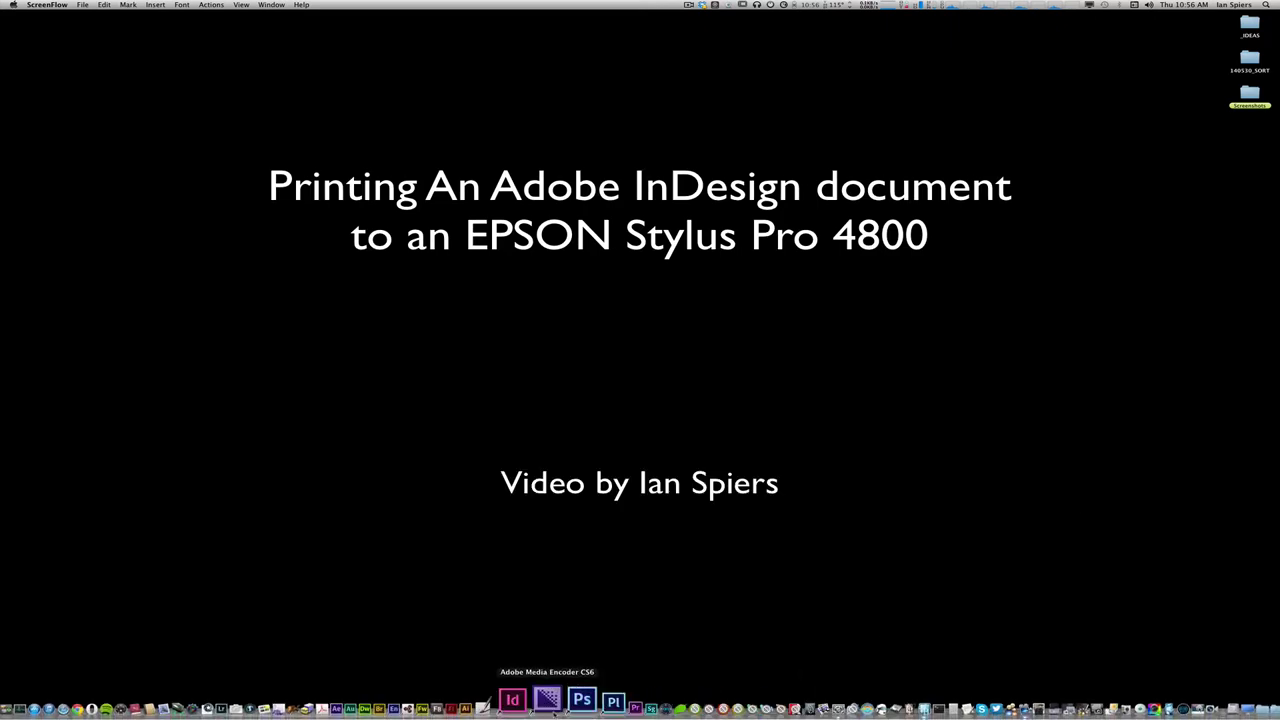
# Launch Adobe InDesign CS6 from the Dock and wait for its Welcome screen.
pyautogui.click(512, 700)
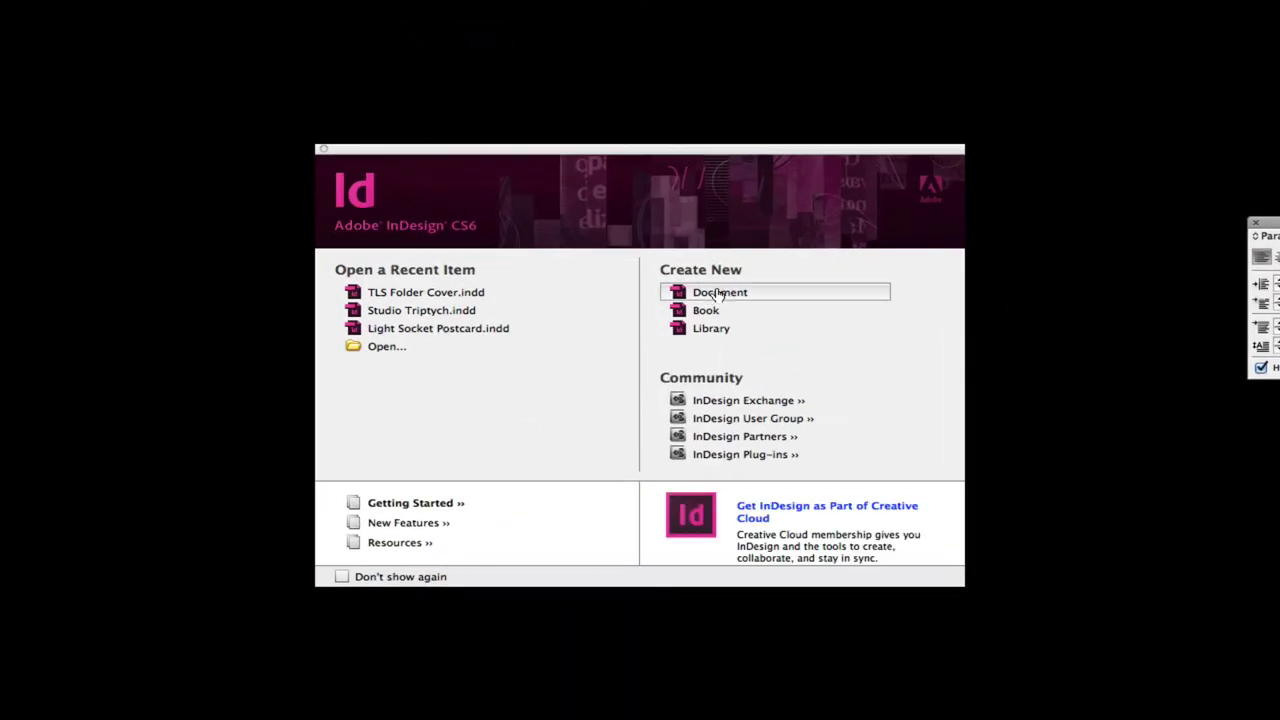
# Create a new Letter document with all four linked margins set to 0.25 in.
pyautogui.click(716, 293)
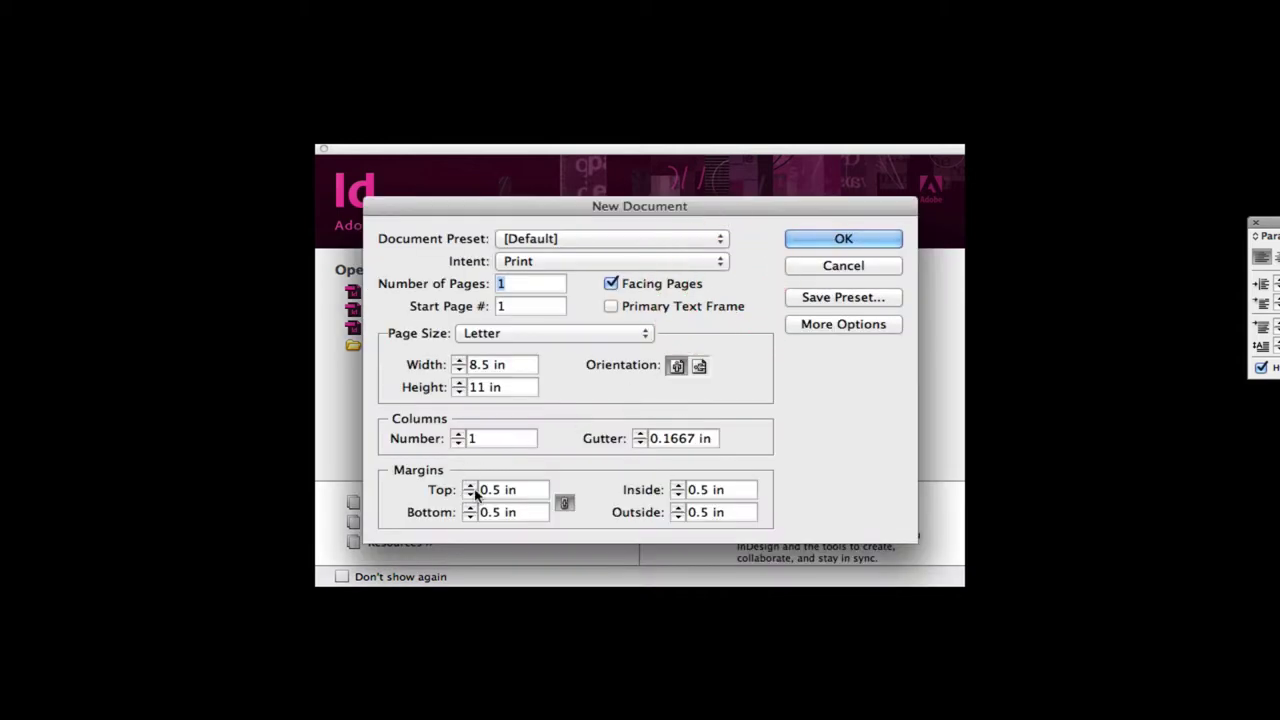
pyautogui.click(492, 489)
pyautogui.write('2')
pyautogui.press('Tab')
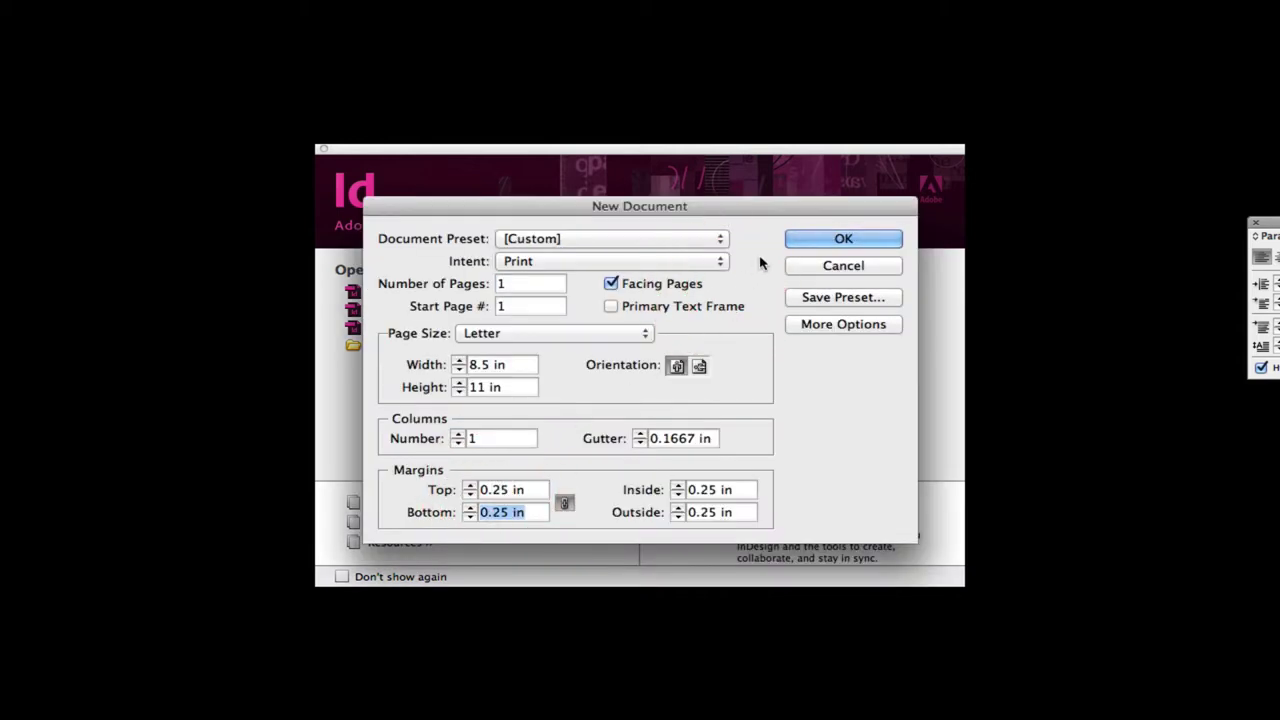
pyautogui.click(857, 242)
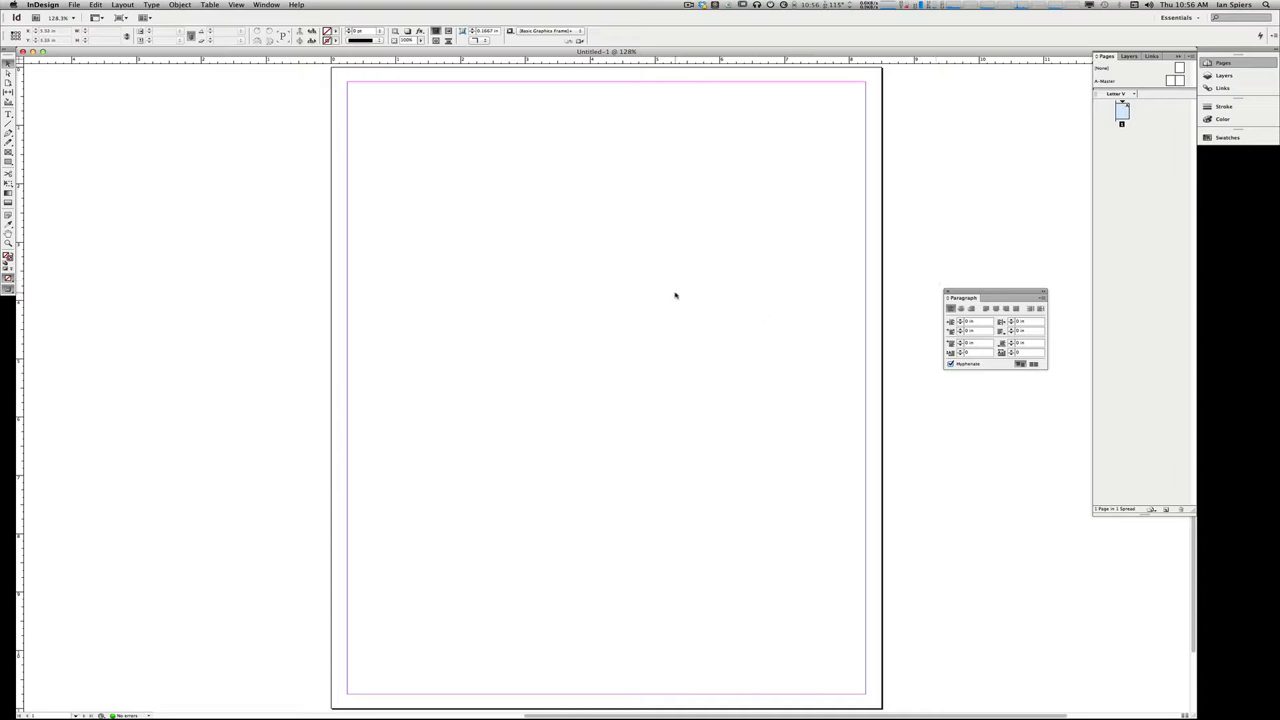
# Paste the three studio photos and save as TLS Folder Cover.indd, replacing the existing file.
pyautogui.press('super+v')
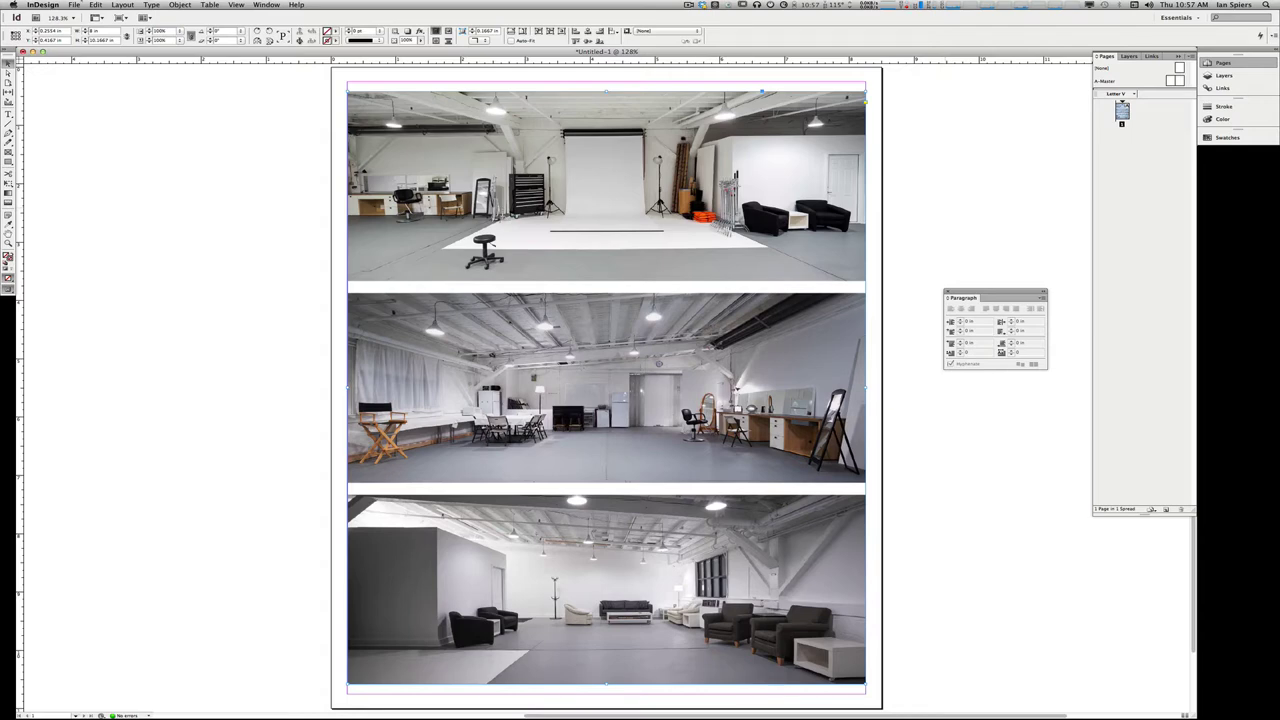
pyautogui.click(74, 4)
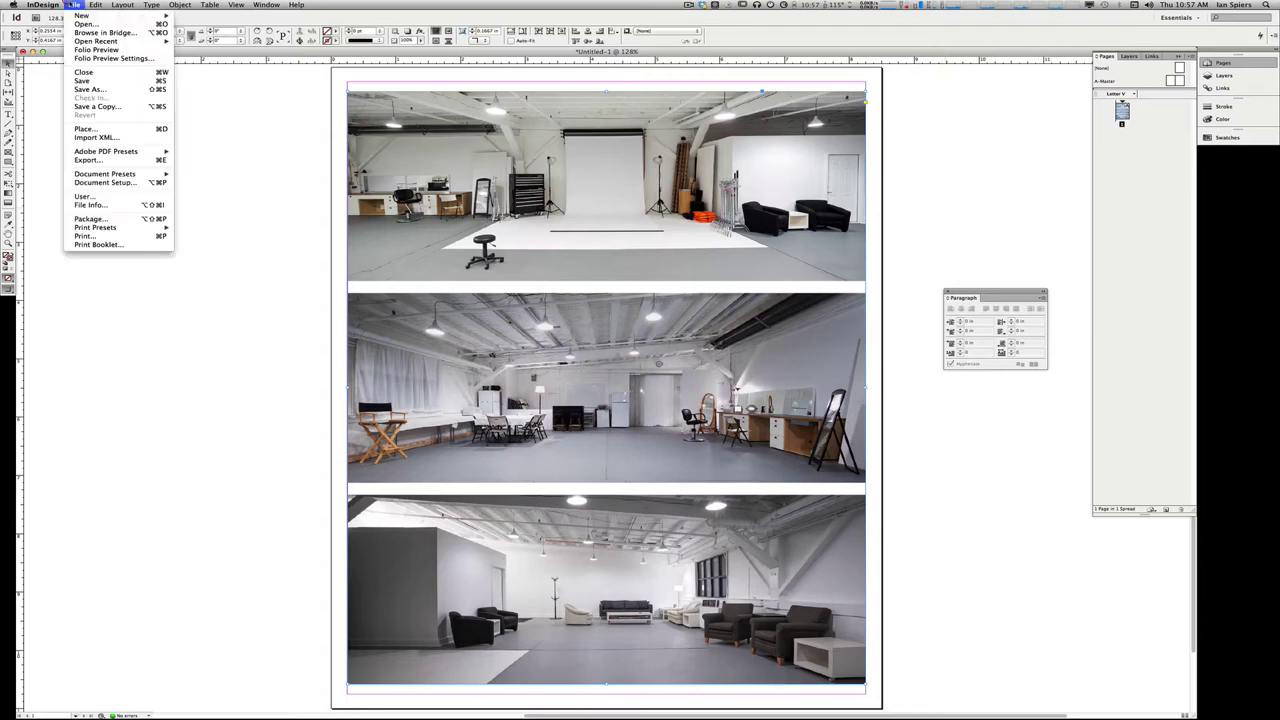
pyautogui.click(100, 89)
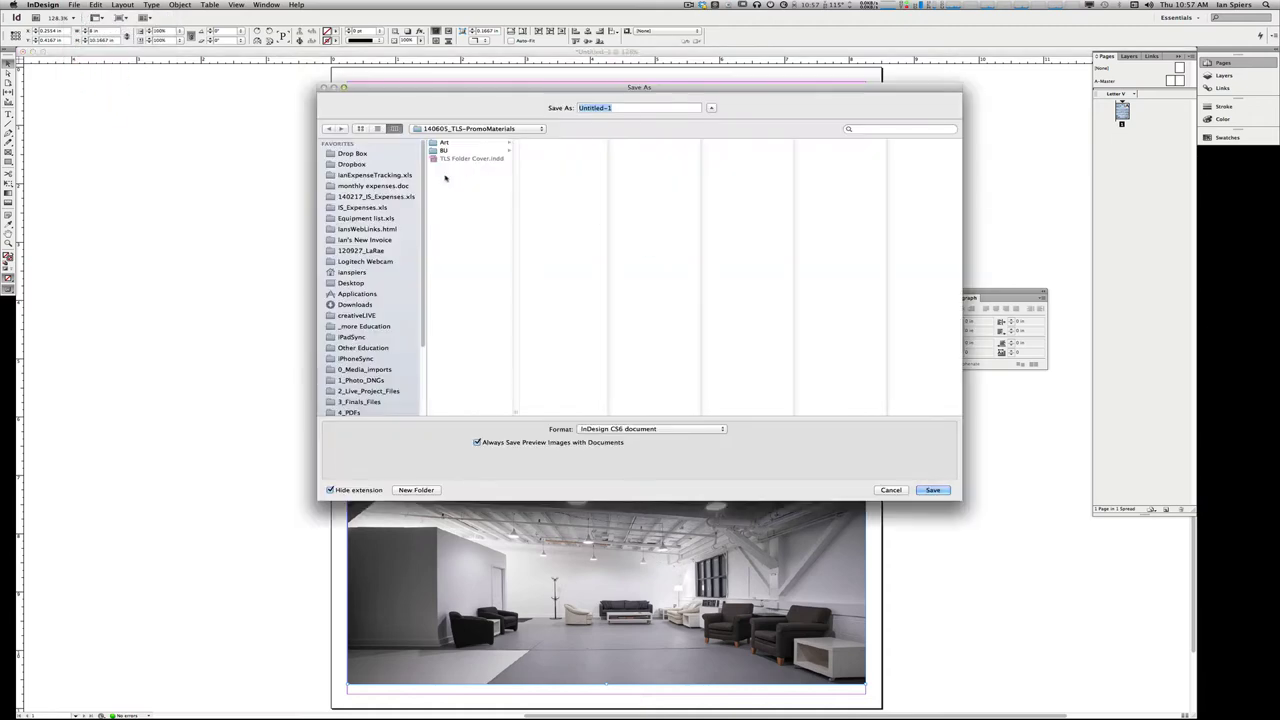
pyautogui.click(466, 158)
pyautogui.click(932, 490)
pyautogui.click(745, 149)
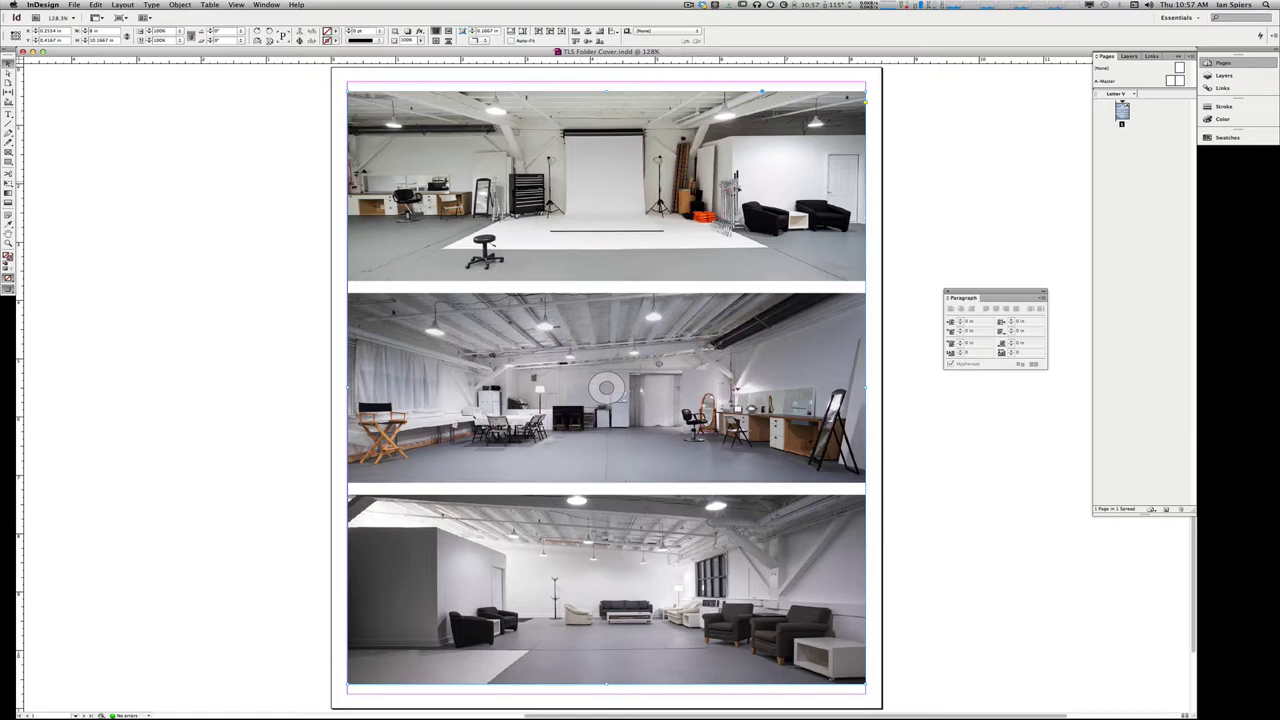
# Deselect the photo frame by clicking an empty spot on the pasteboard.
pyautogui.click(980, 214)
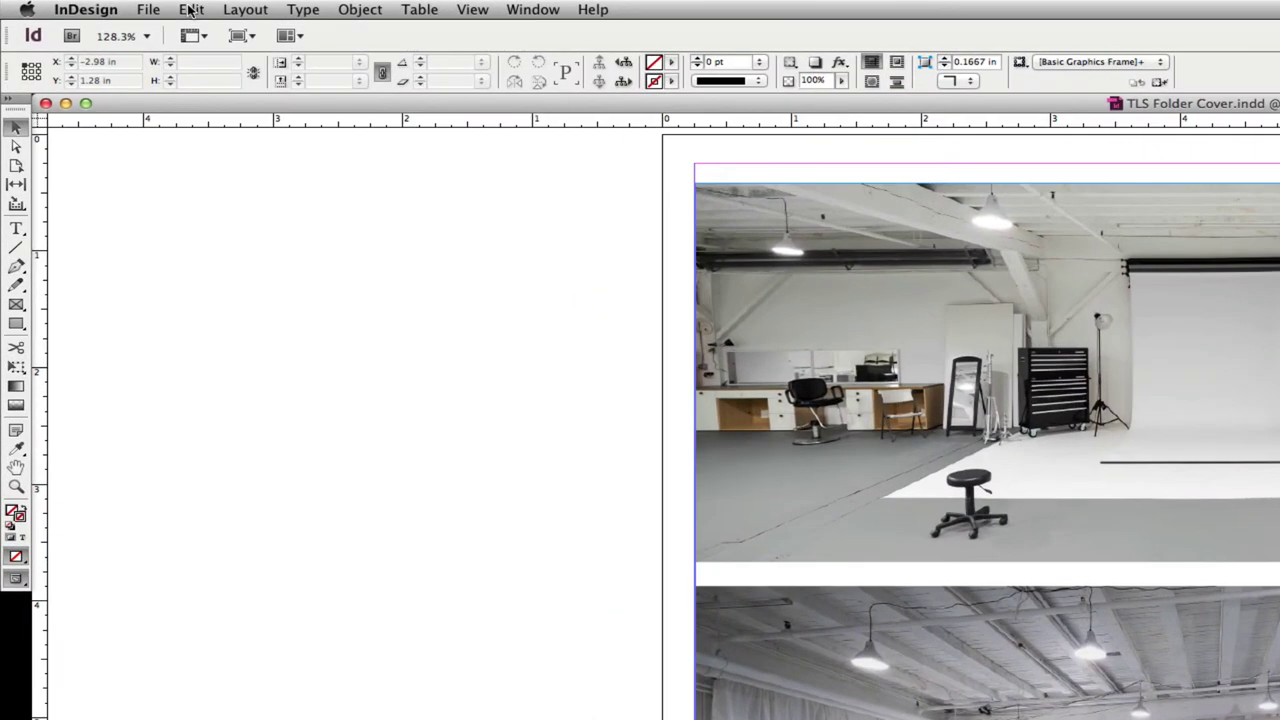
# In Edit > Color Settings, set the RGB working space to Pro4800 PLPP.
pyautogui.click(190, 10)
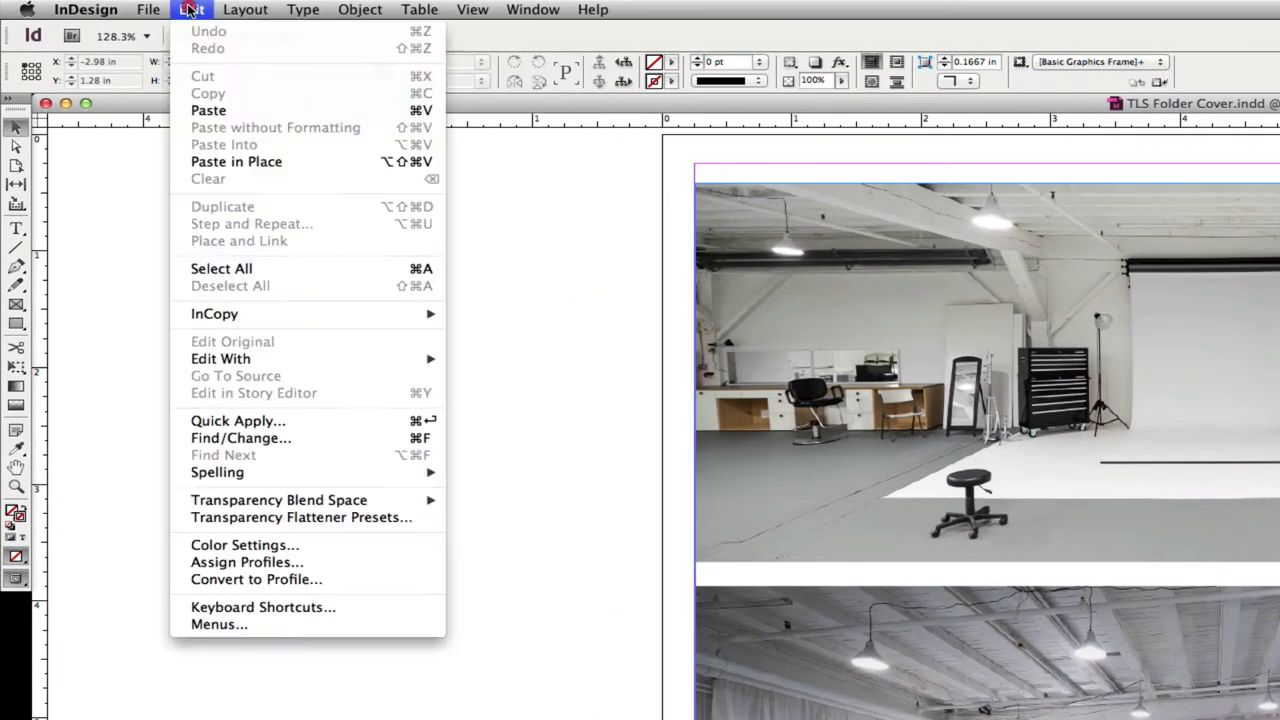
pyautogui.click(278, 546)
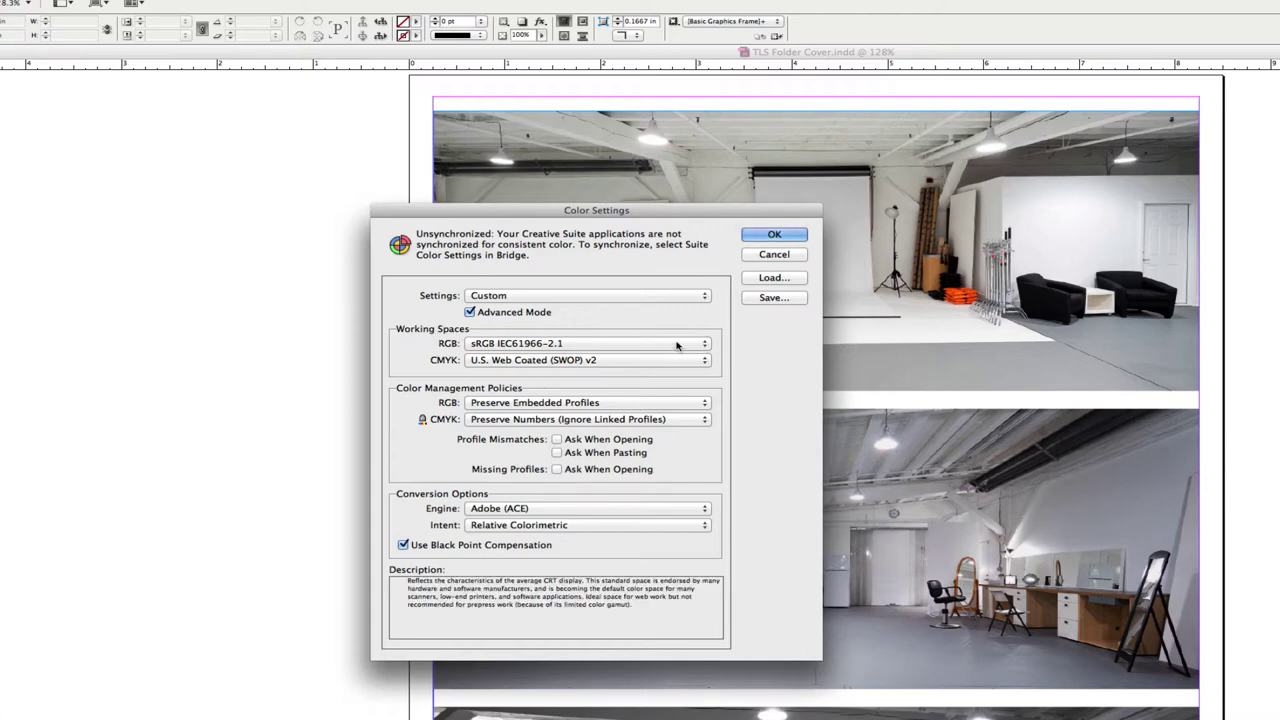
pyautogui.click(706, 344)
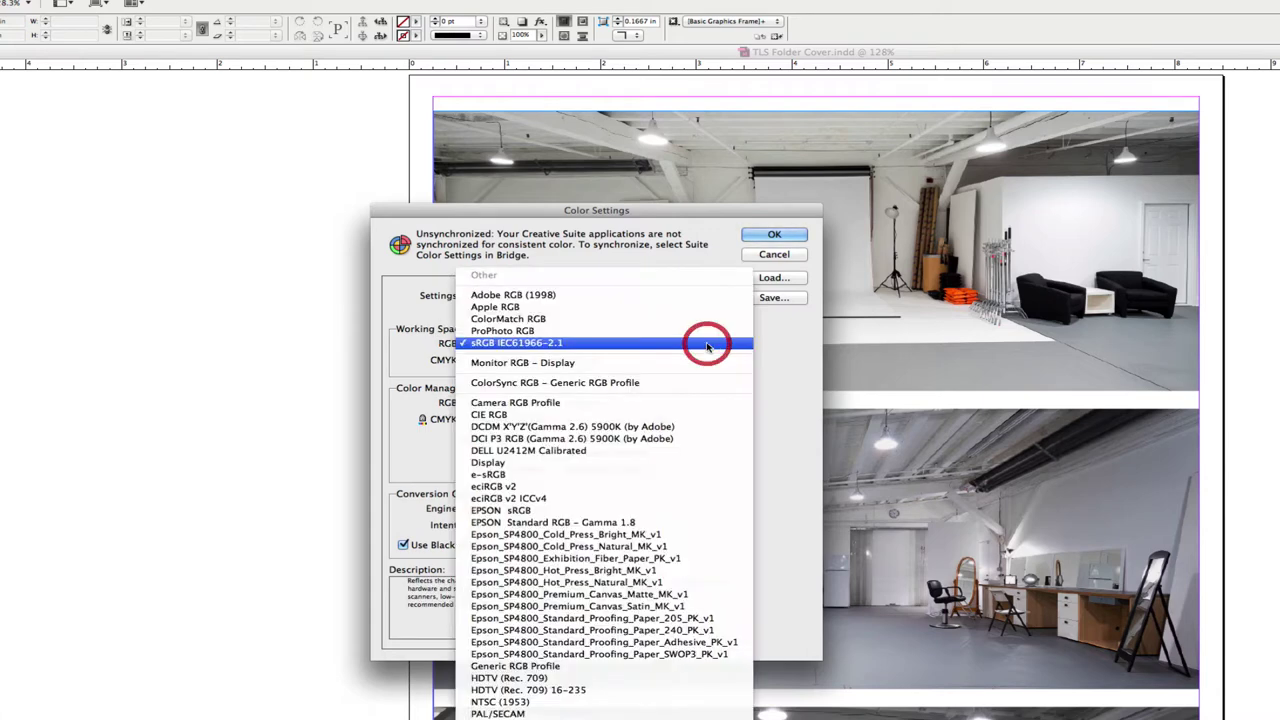
pyautogui.scroll(-10, 605, 450)
pyautogui.scroll(-3, 600, 700)
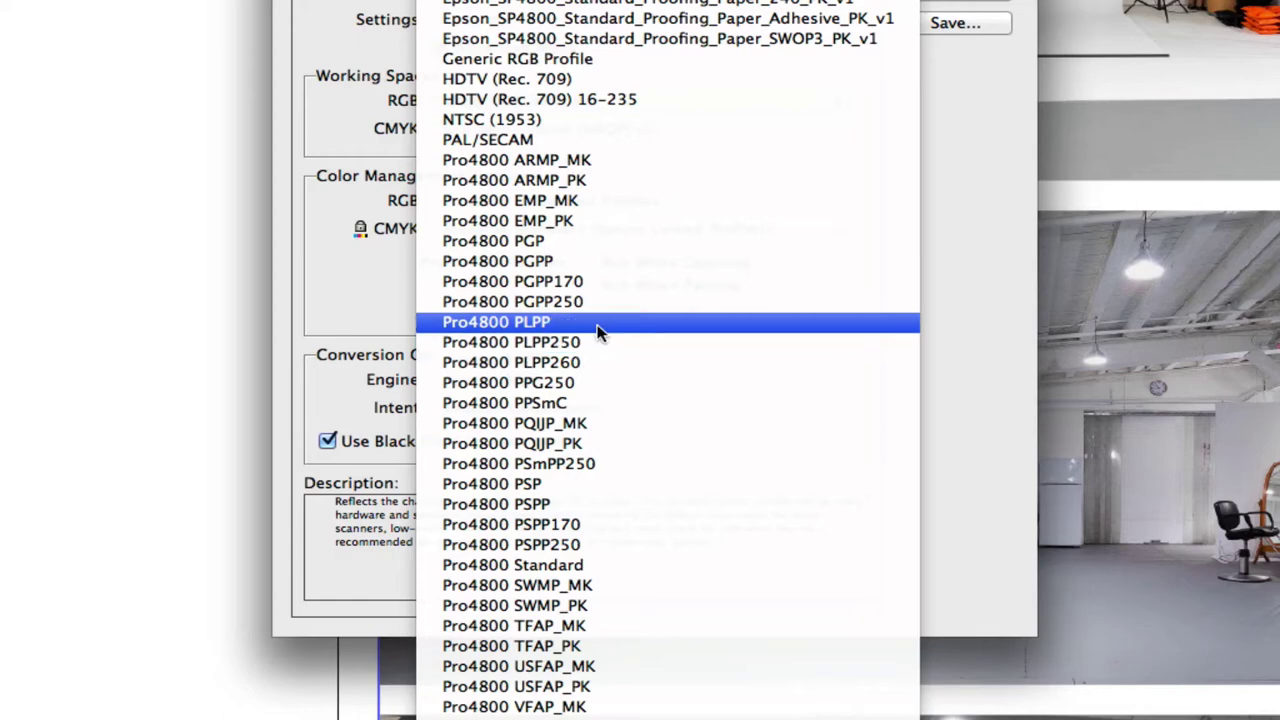
pyautogui.click(597, 331)
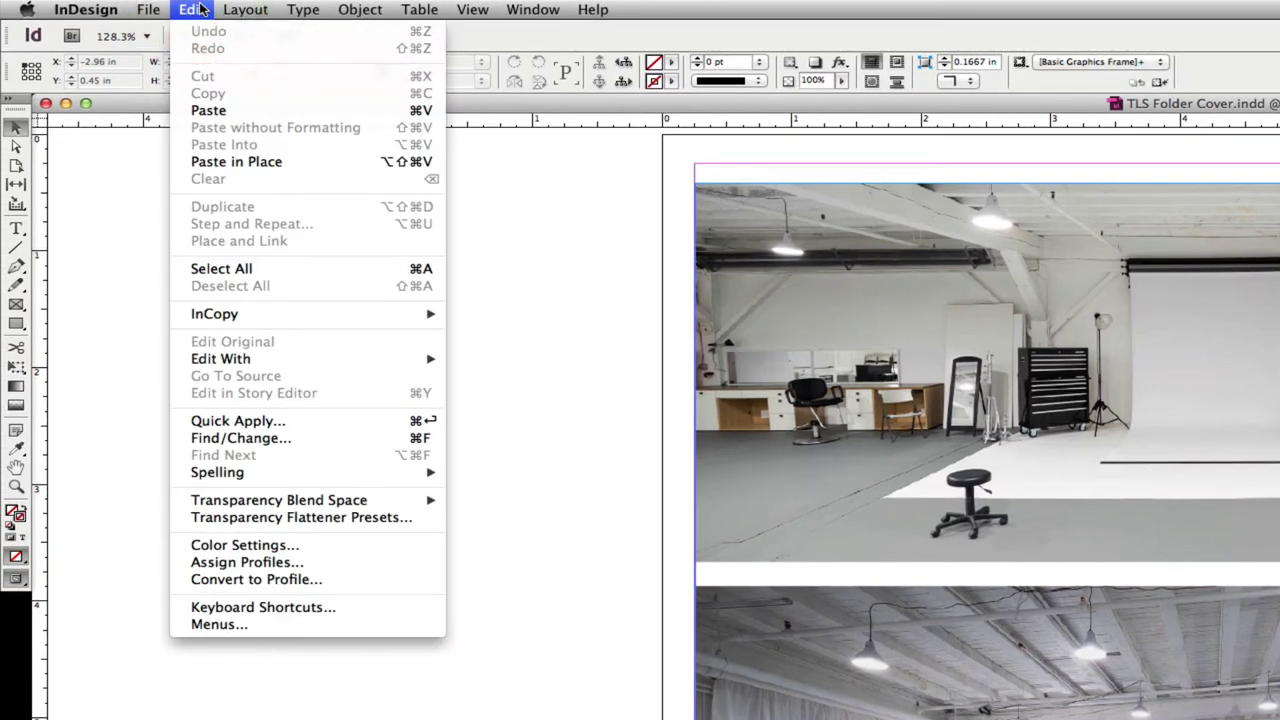
# Use Edit > Convert to Profile to convert the document to the new RGB working profile.
pyautogui.click(198, 9)
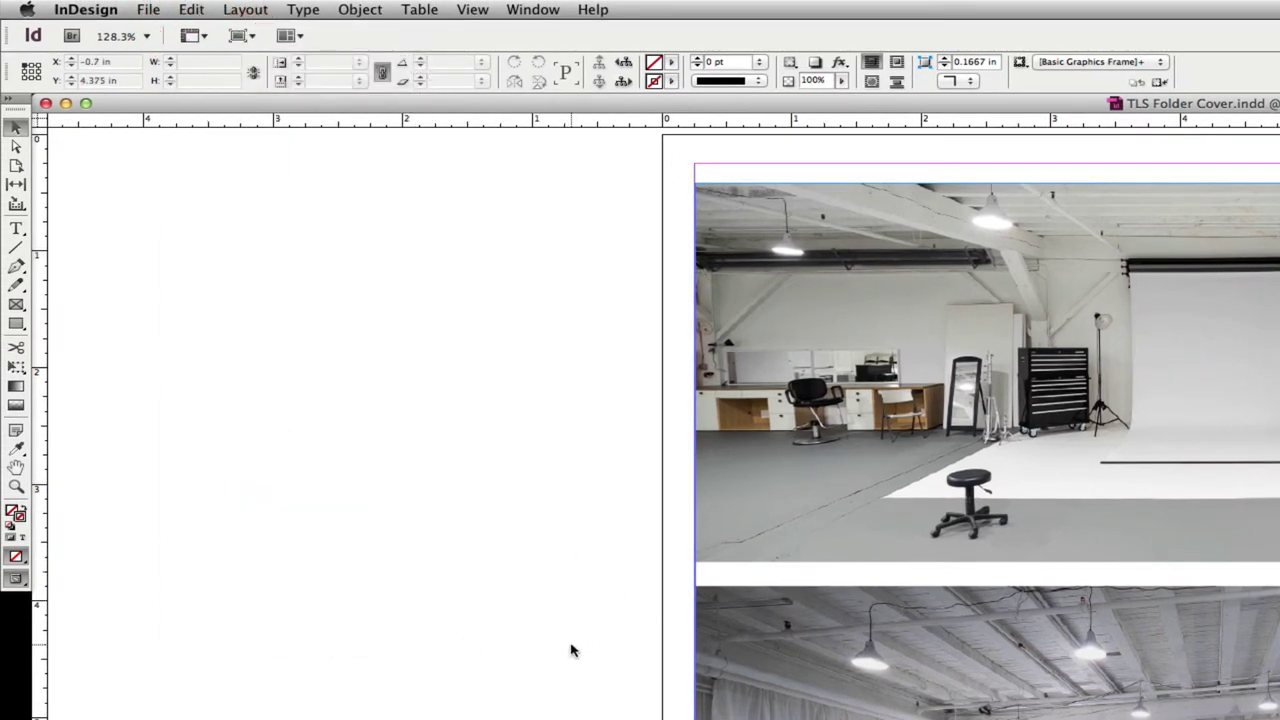
pyautogui.click(196, 9)
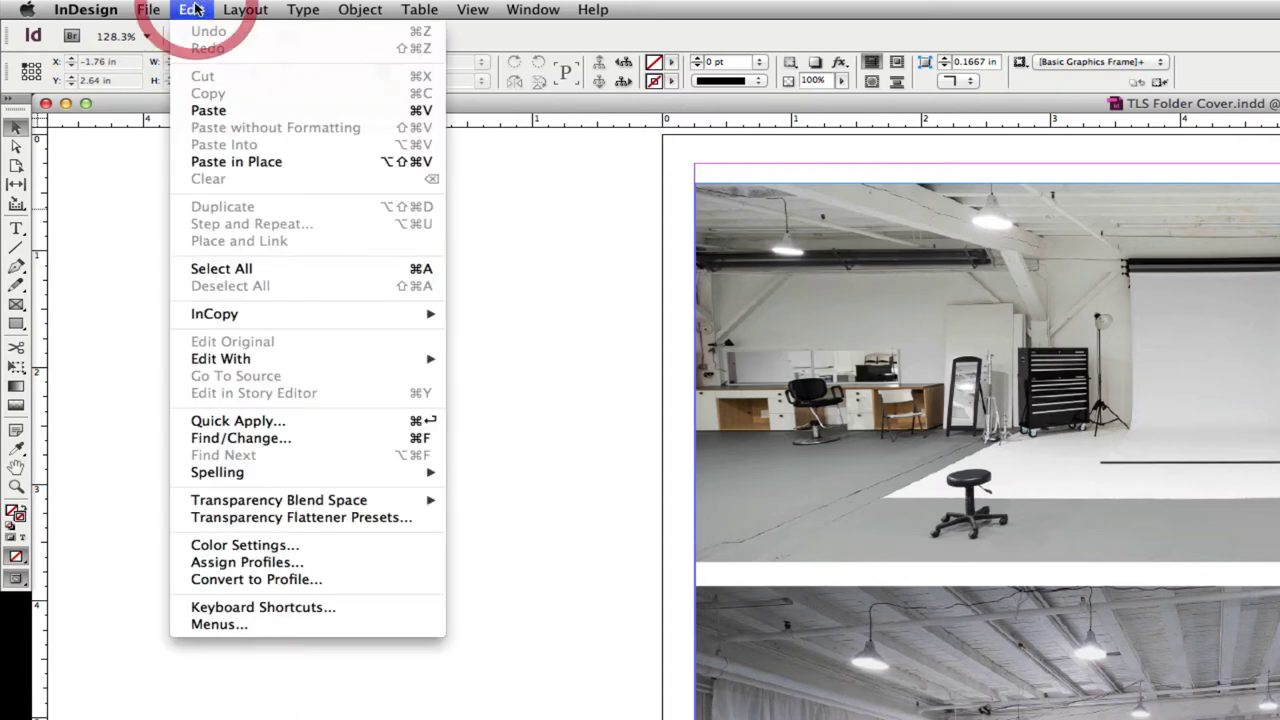
pyautogui.click(312, 581)
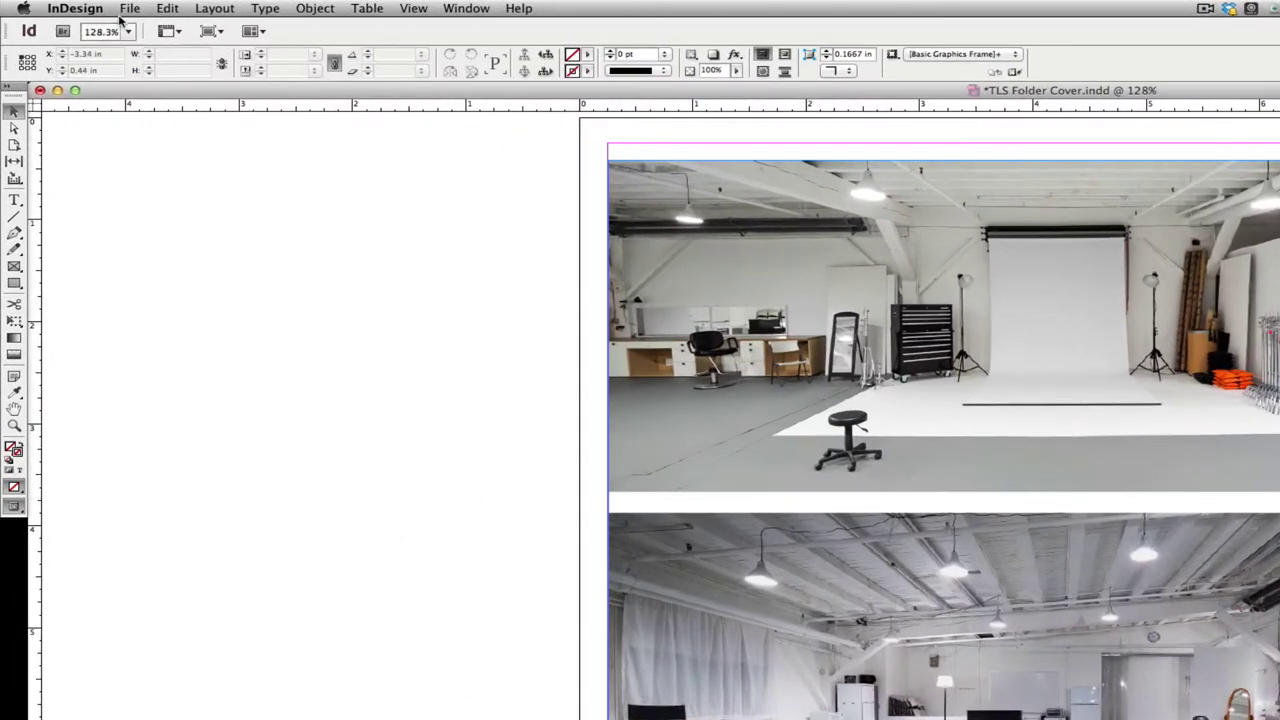
# Open File > Print and select EPSON Stylus Pro 4800 as the printer.
pyautogui.click(74, 5)
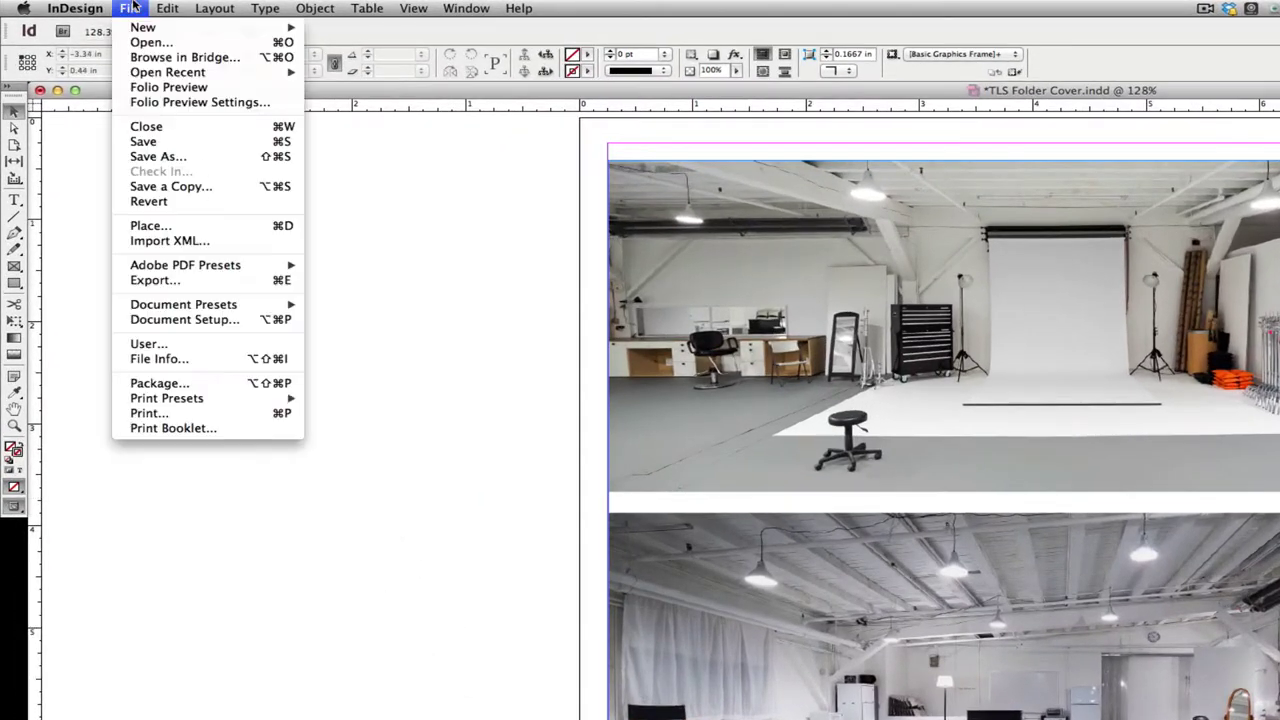
pyautogui.click(163, 413)
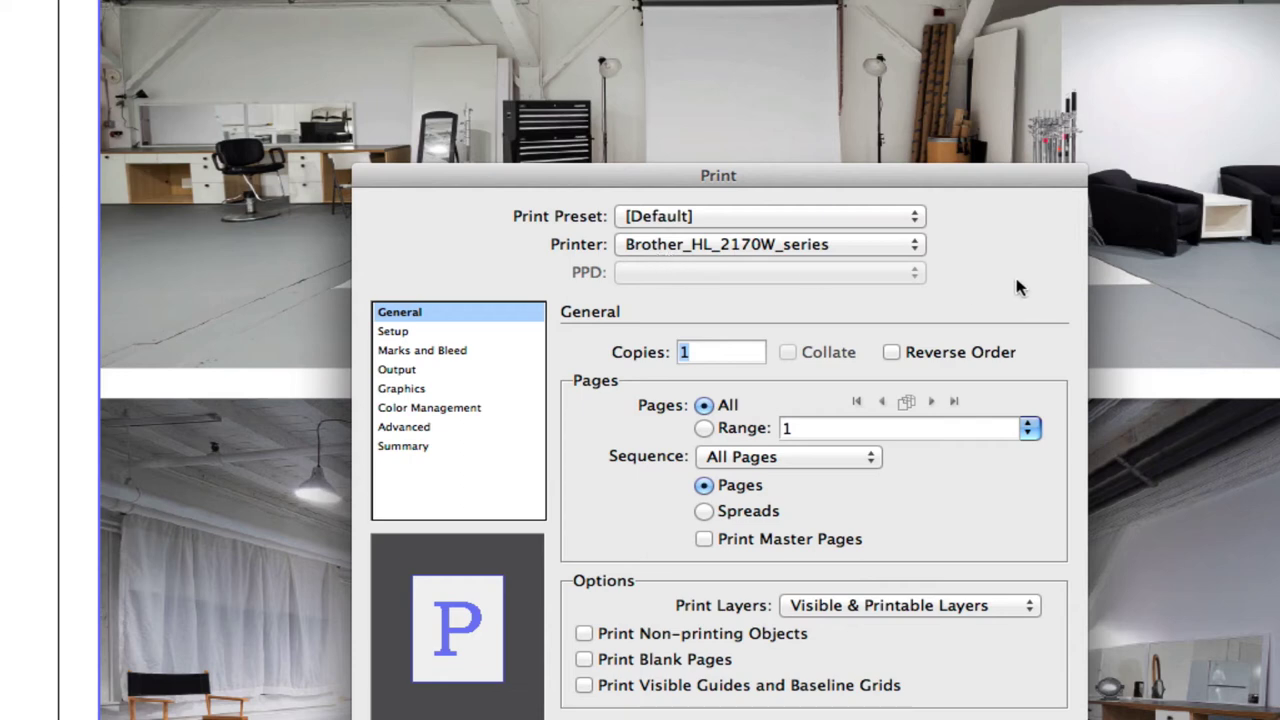
pyautogui.click(918, 246)
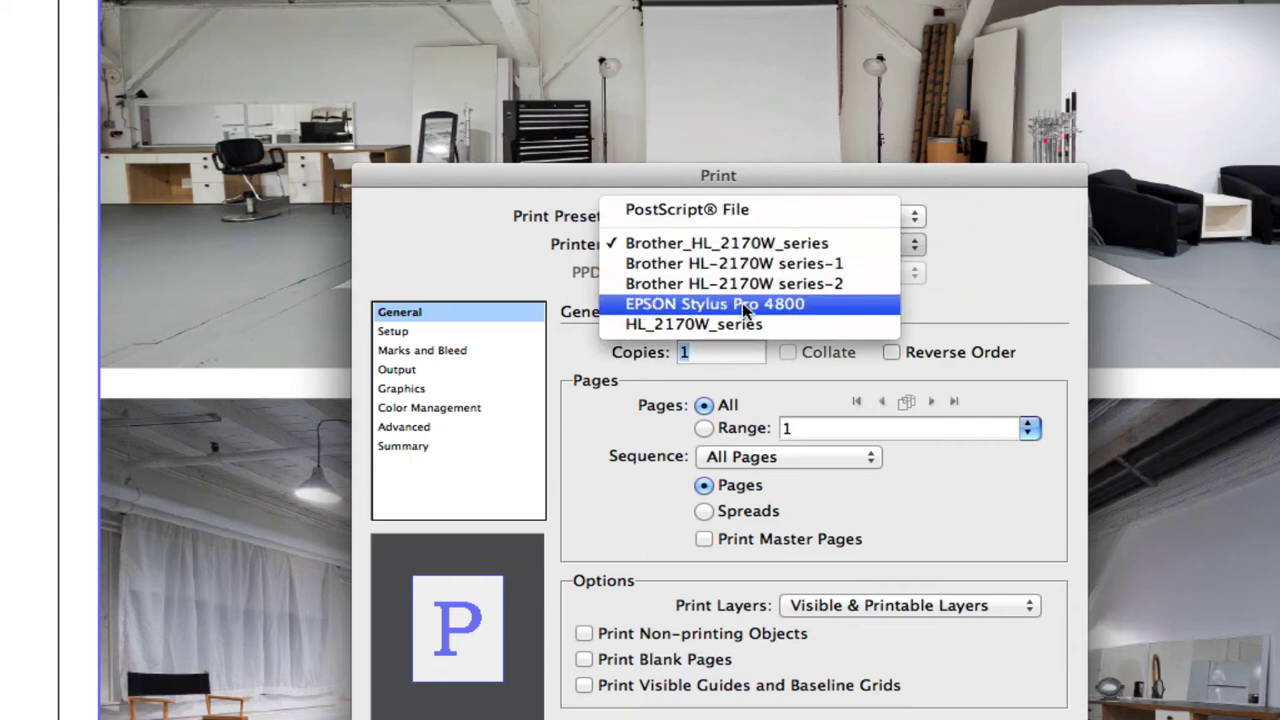
pyautogui.click(802, 305)
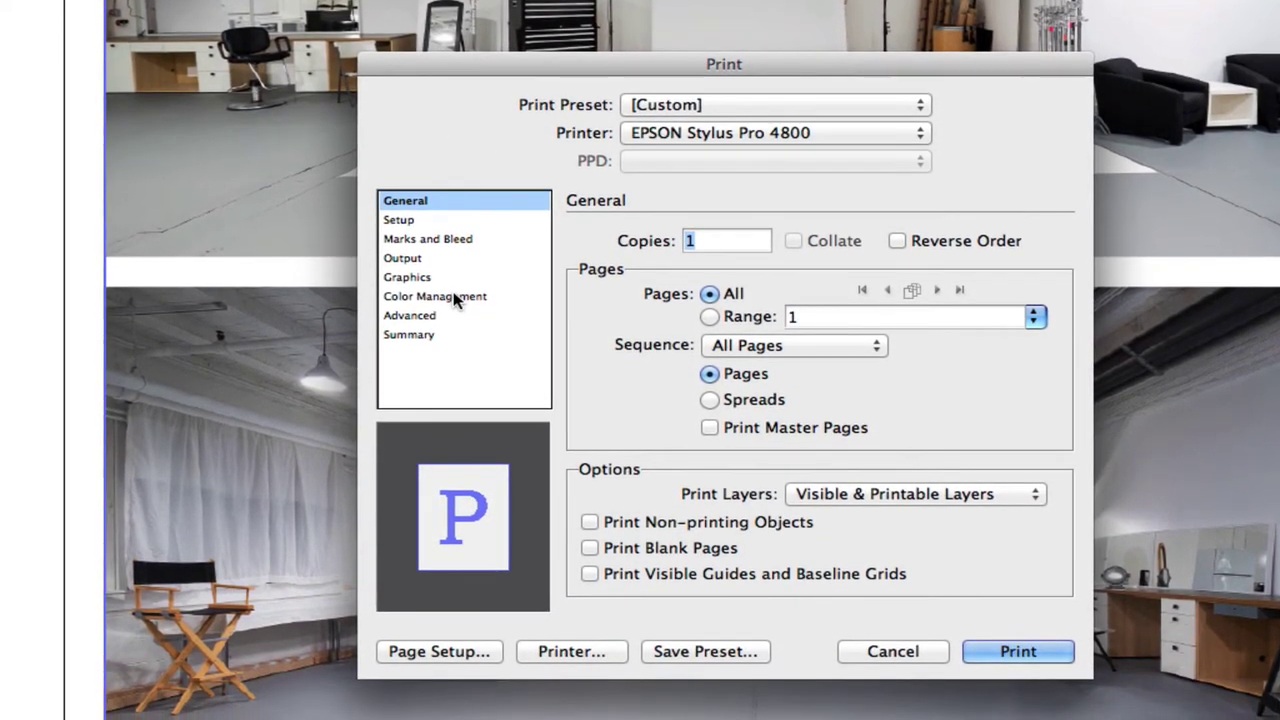
# In the Print dialog's Color Management settings, choose Pro4800 PLPP as the printer profile.
pyautogui.click(453, 294)
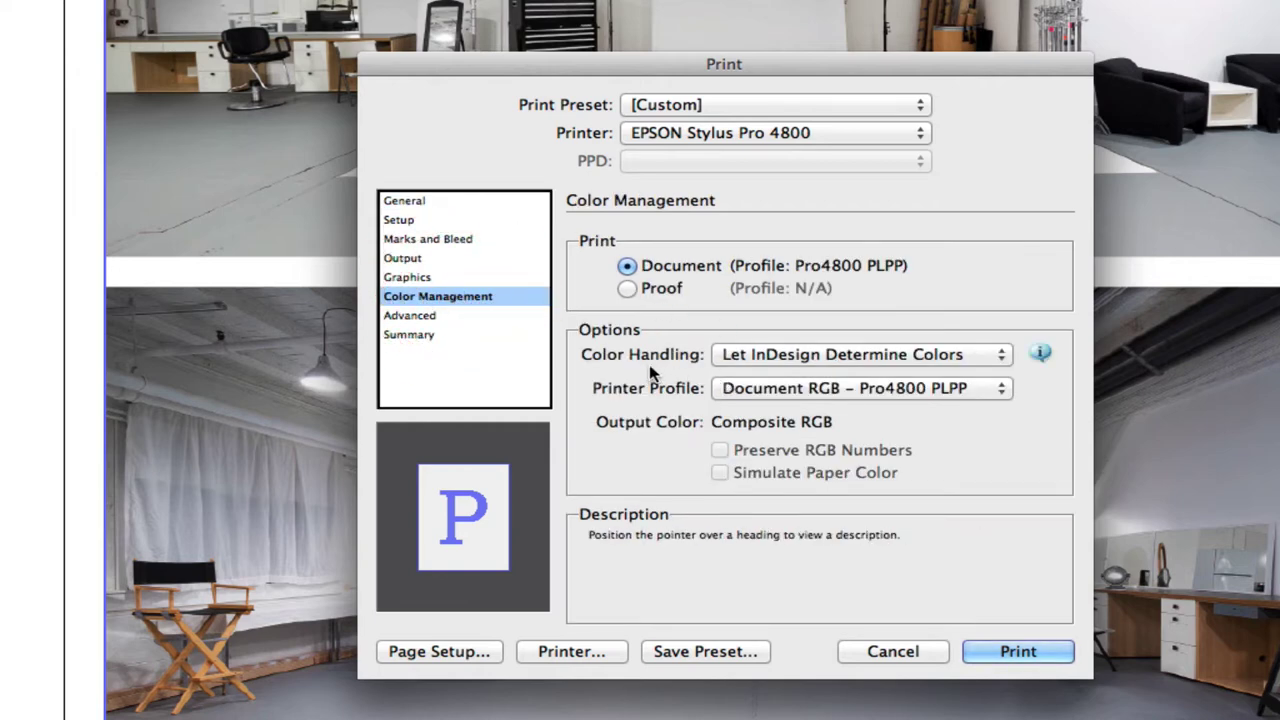
pyautogui.moveTo(590, 358)
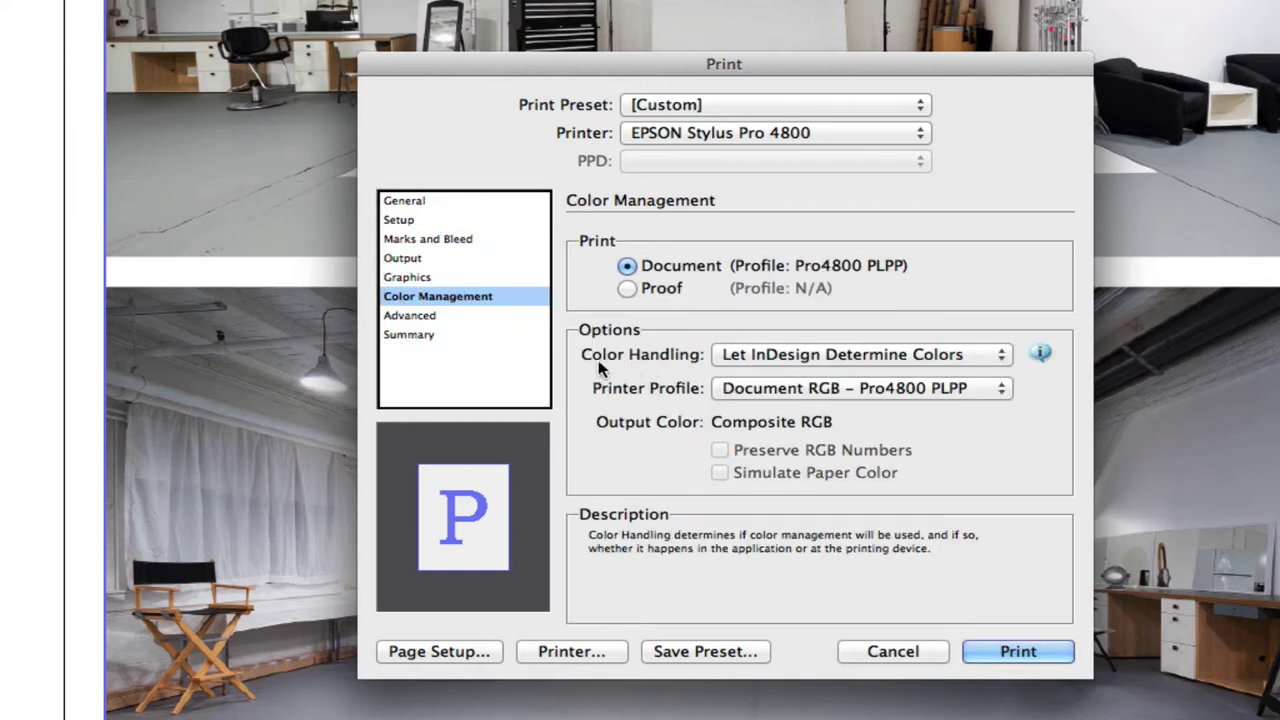
pyautogui.click(1001, 354)
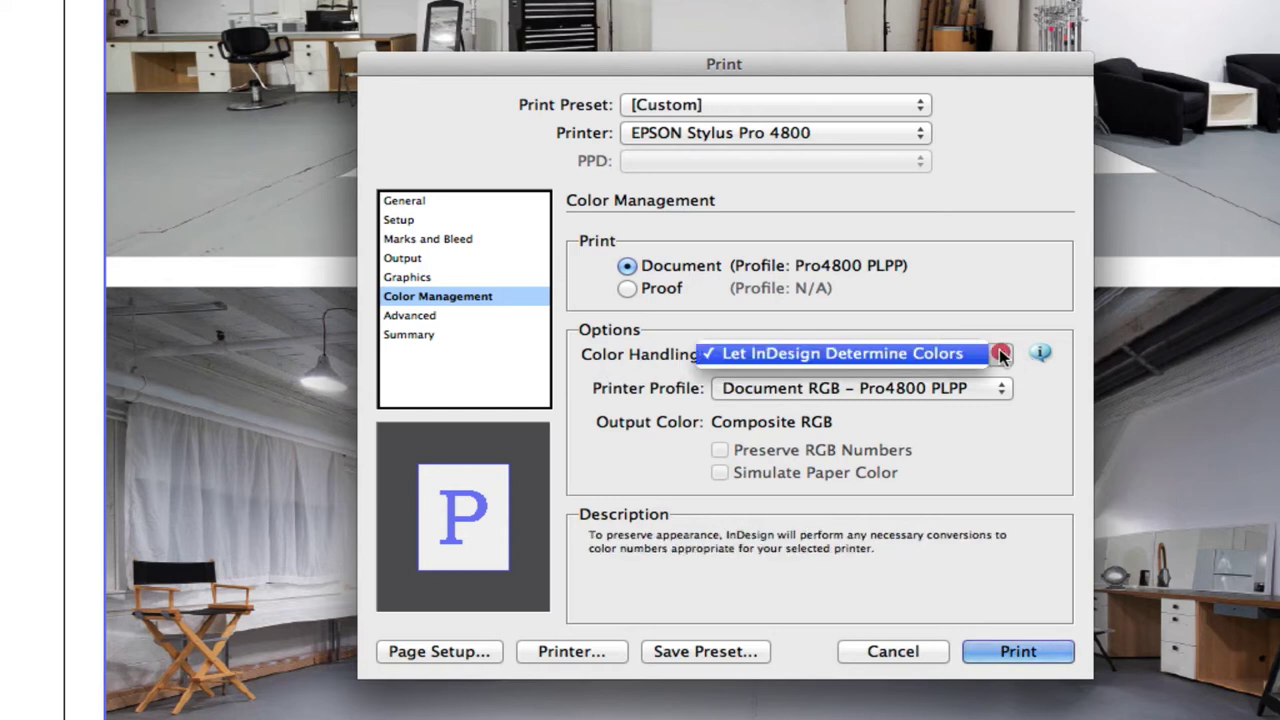
pyautogui.click(1040, 355)
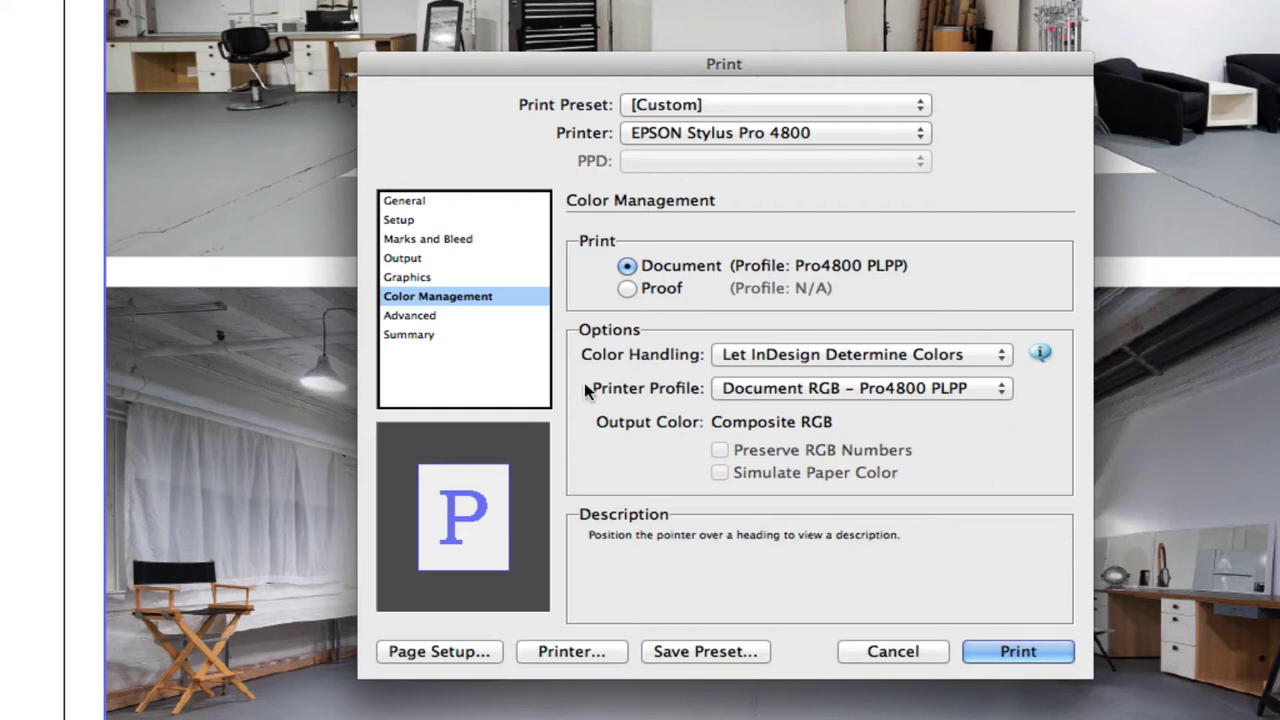
pyautogui.click(1003, 389)
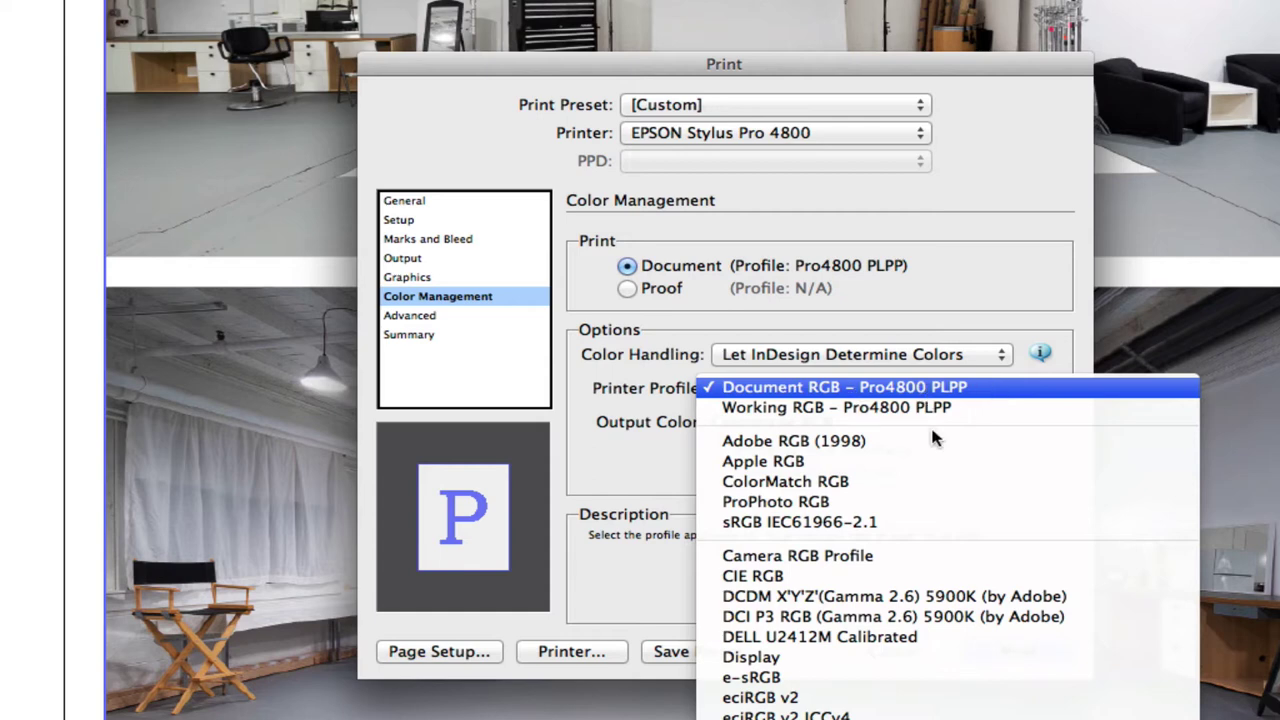
pyautogui.scroll(-10, 950, 700)
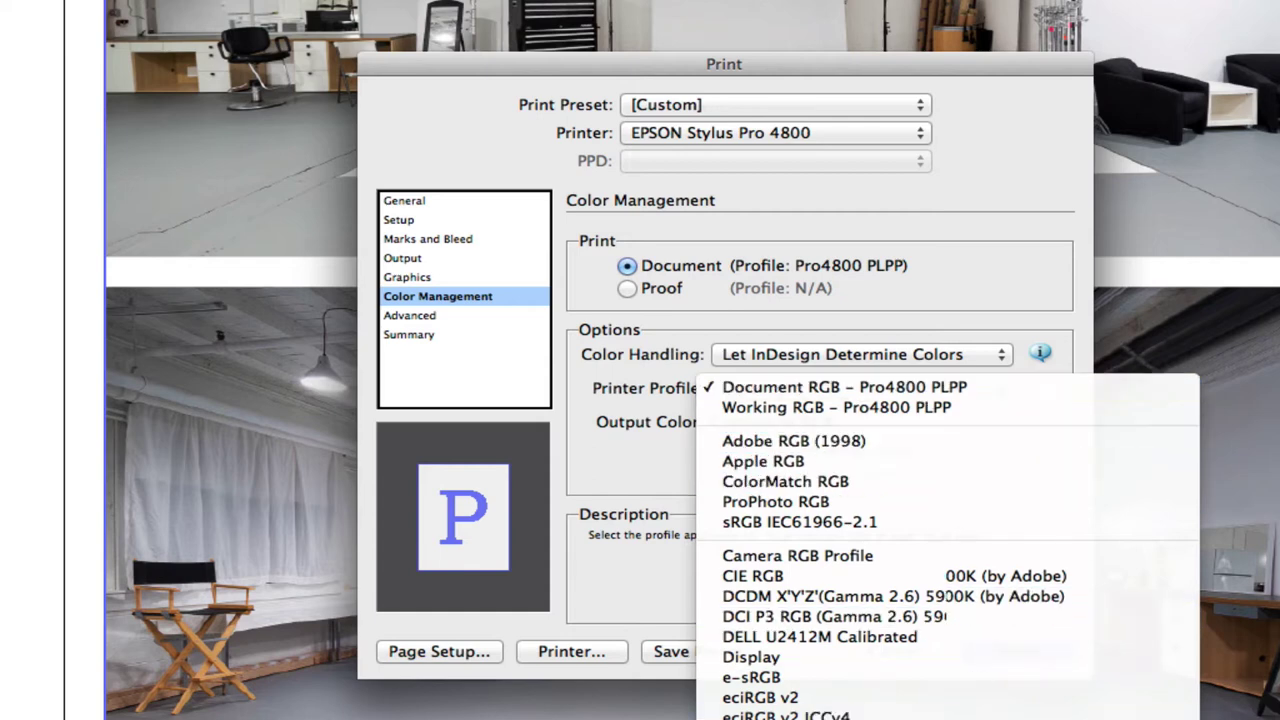
pyautogui.scroll(-10, 950, 700)
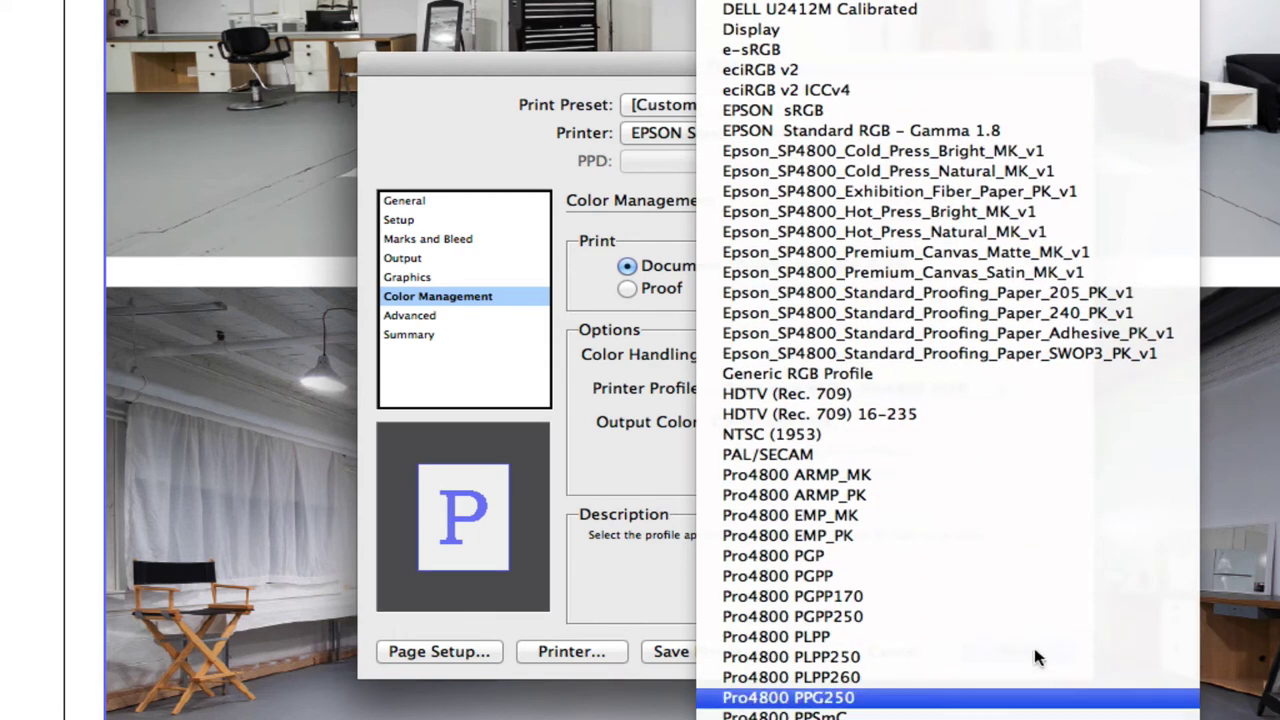
pyautogui.click(781, 646)
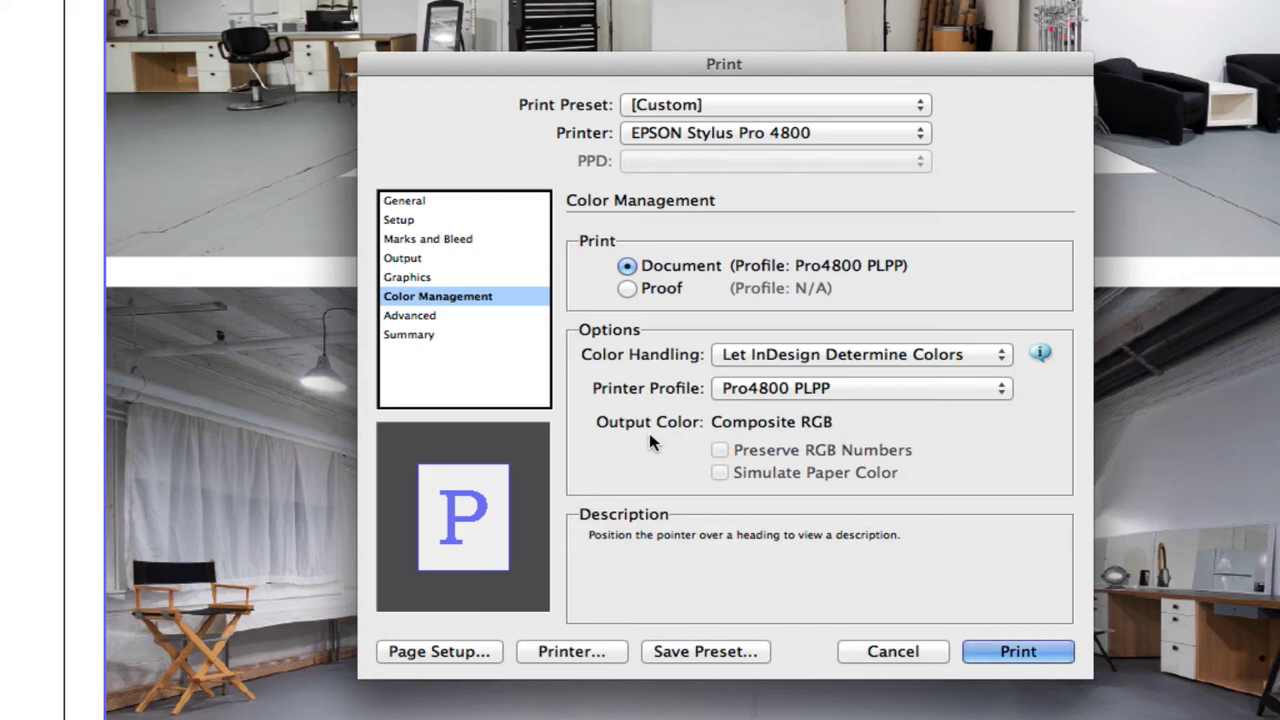
# In Page Setup, format for the EPSON Stylus Pro 4800 on US Letter paper (8.50 x 11.00 in).
pyautogui.click(437, 651)
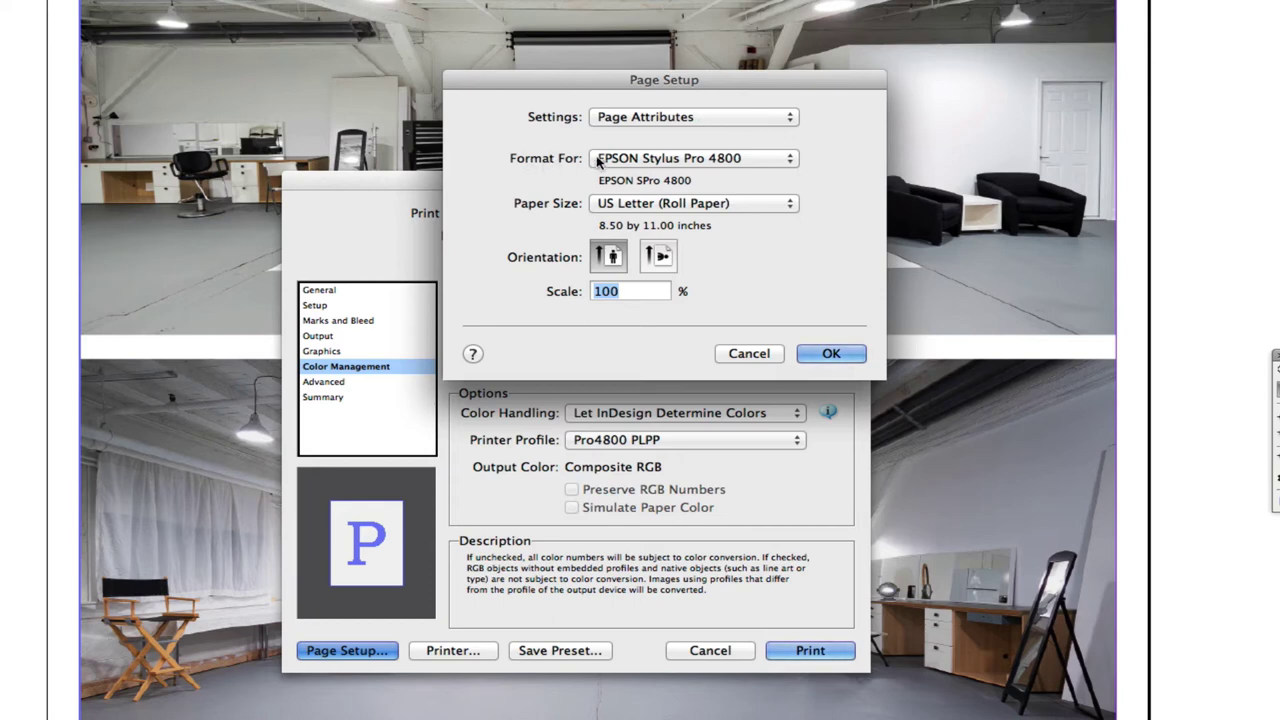
pyautogui.click(792, 160)
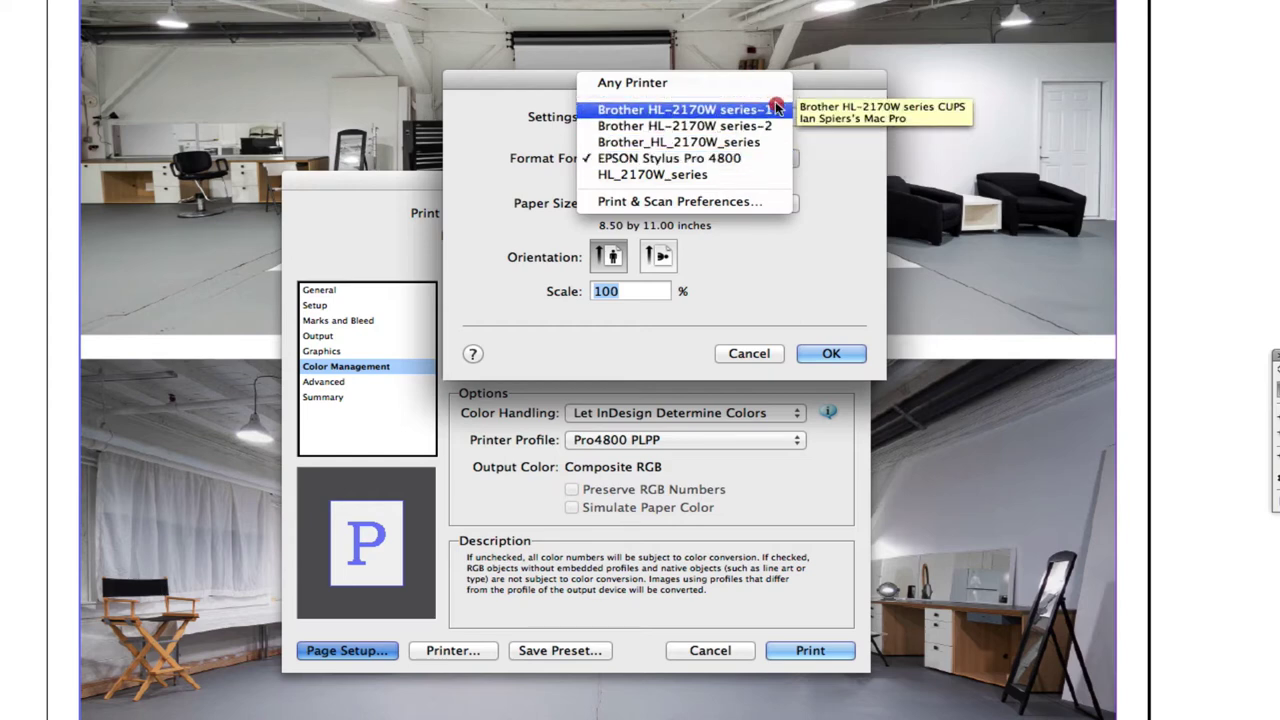
pyautogui.click(757, 161)
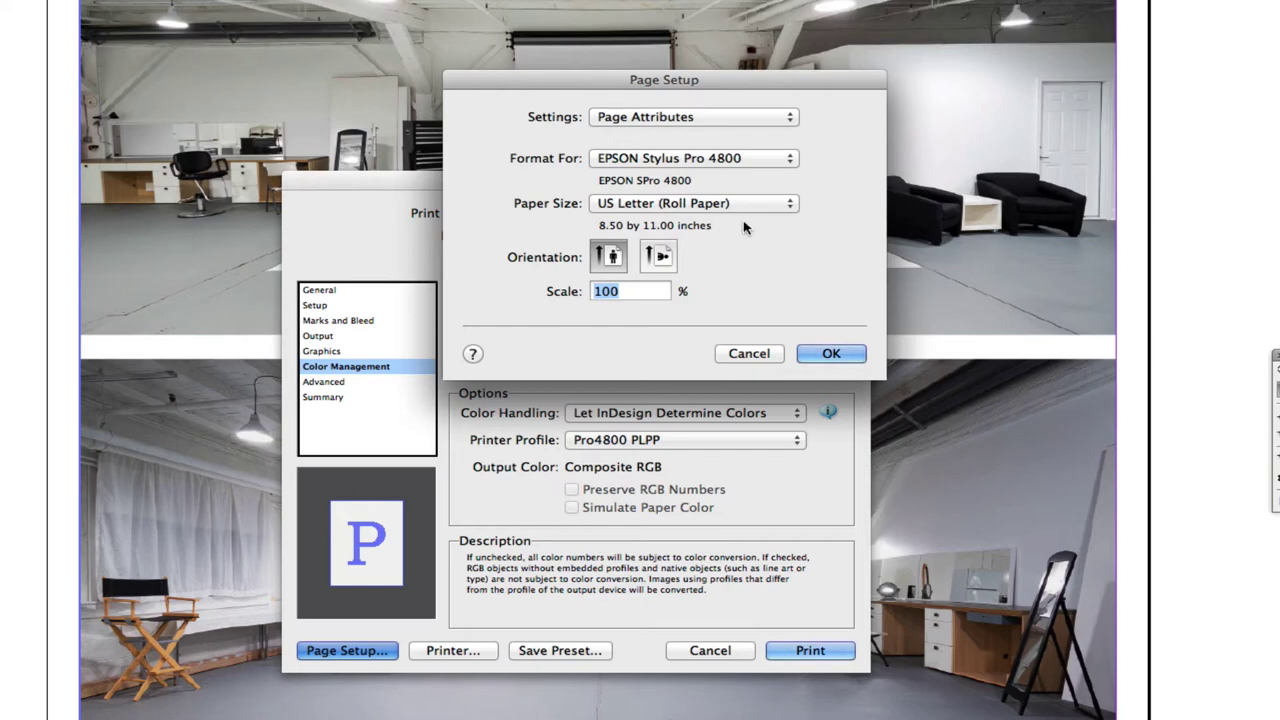
pyautogui.click(791, 203)
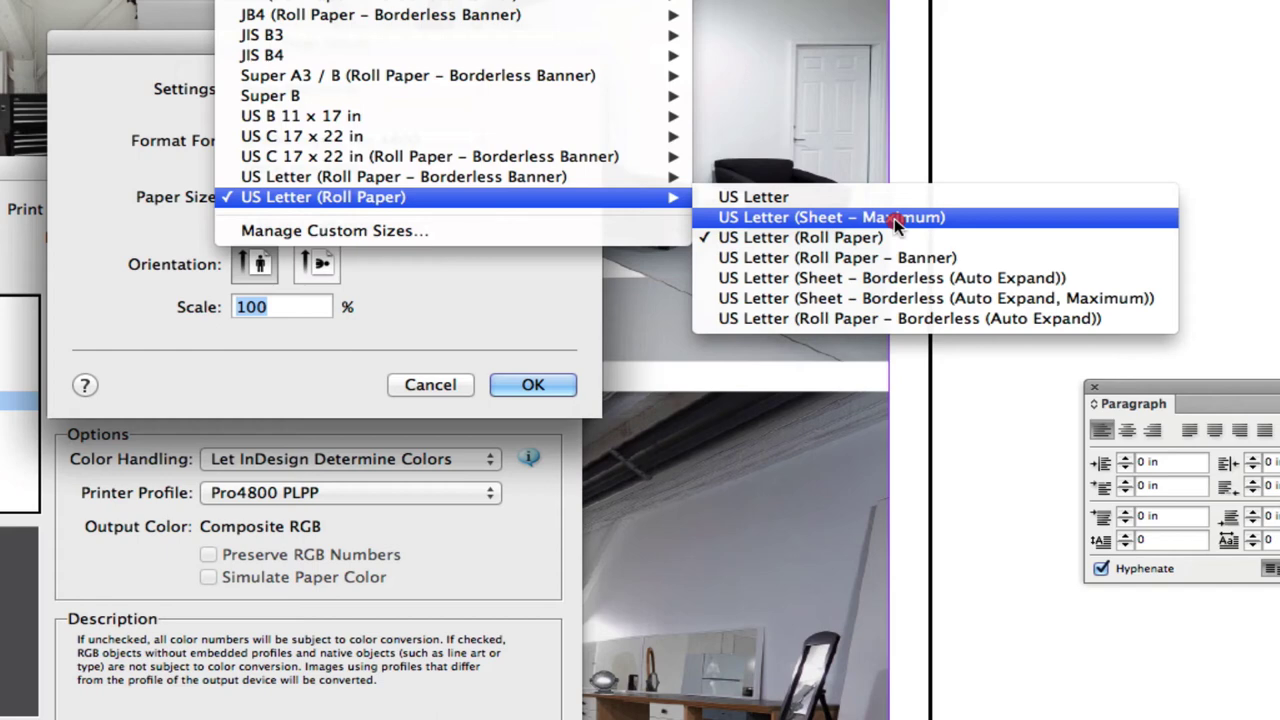
pyautogui.click(787, 199)
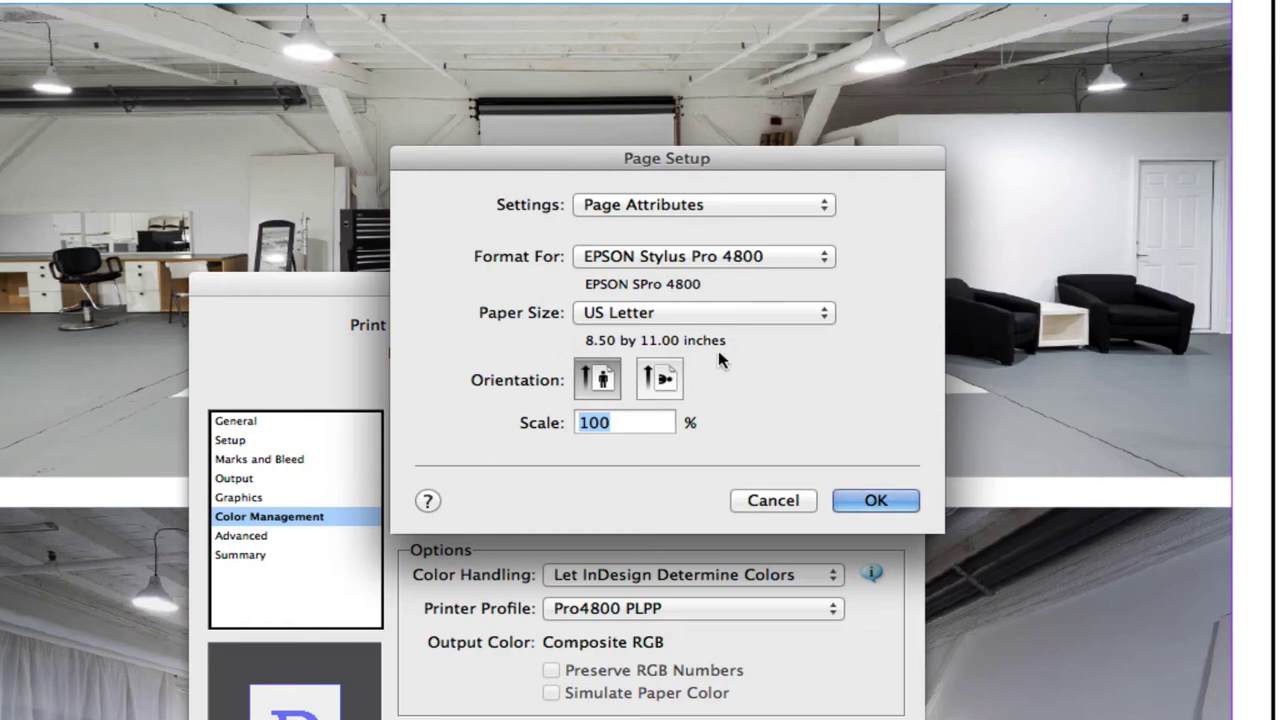
# Accept the US Letter page setup and bring up the Epson driver's own print options.
pyautogui.click(868, 499)
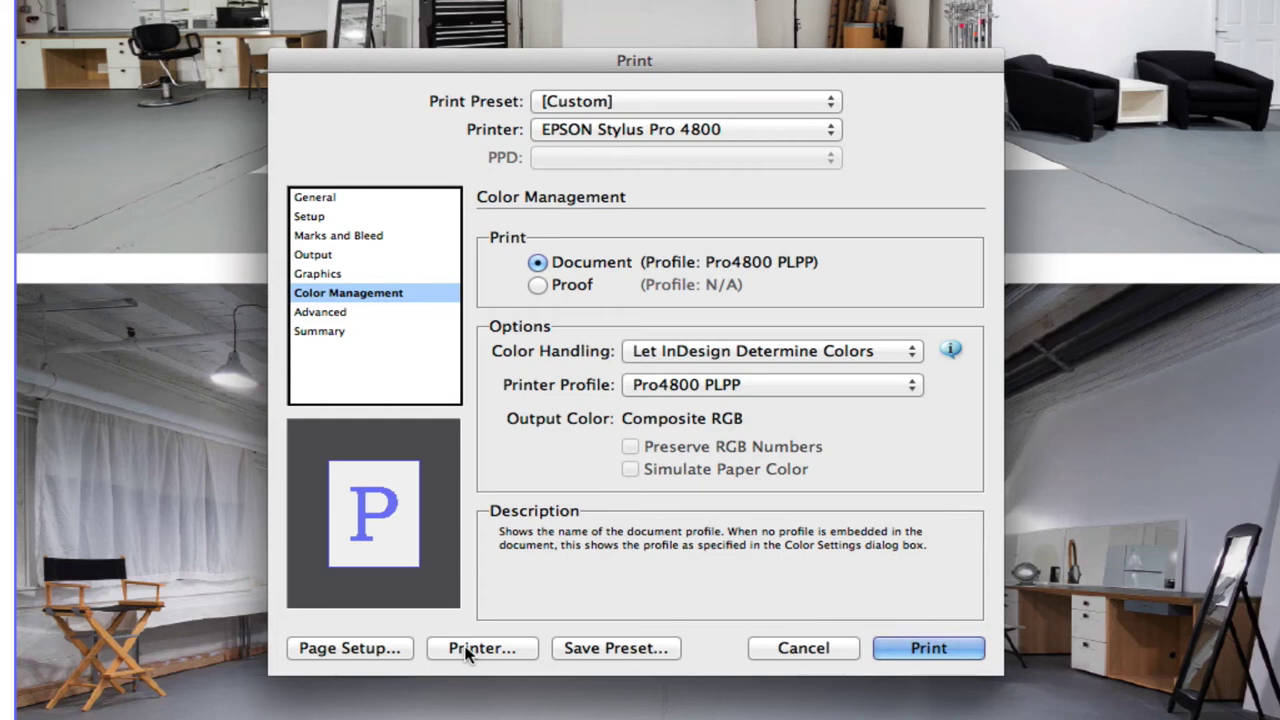
pyautogui.click(468, 652)
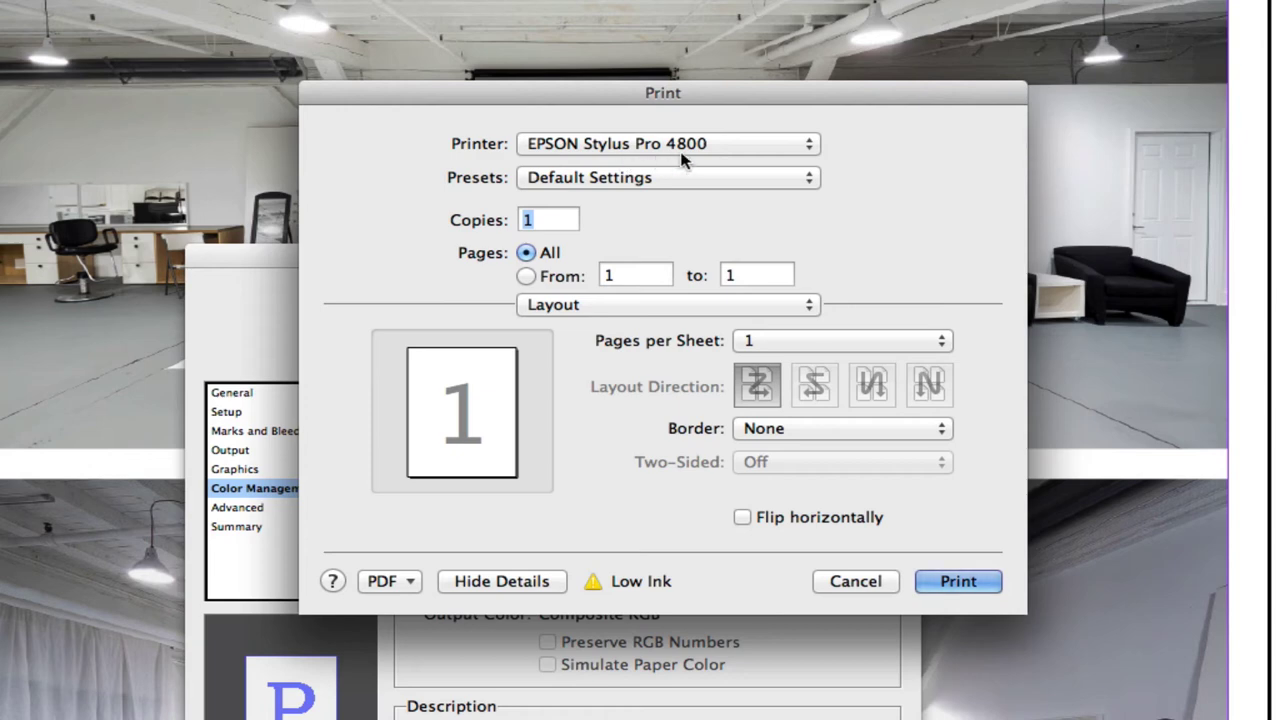
# Keep the EPSON Stylus Pro 4800 as printer and bring up the Paper Handling pane.
pyautogui.click(808, 142)
pyautogui.click(819, 140)
pyautogui.click(809, 305)
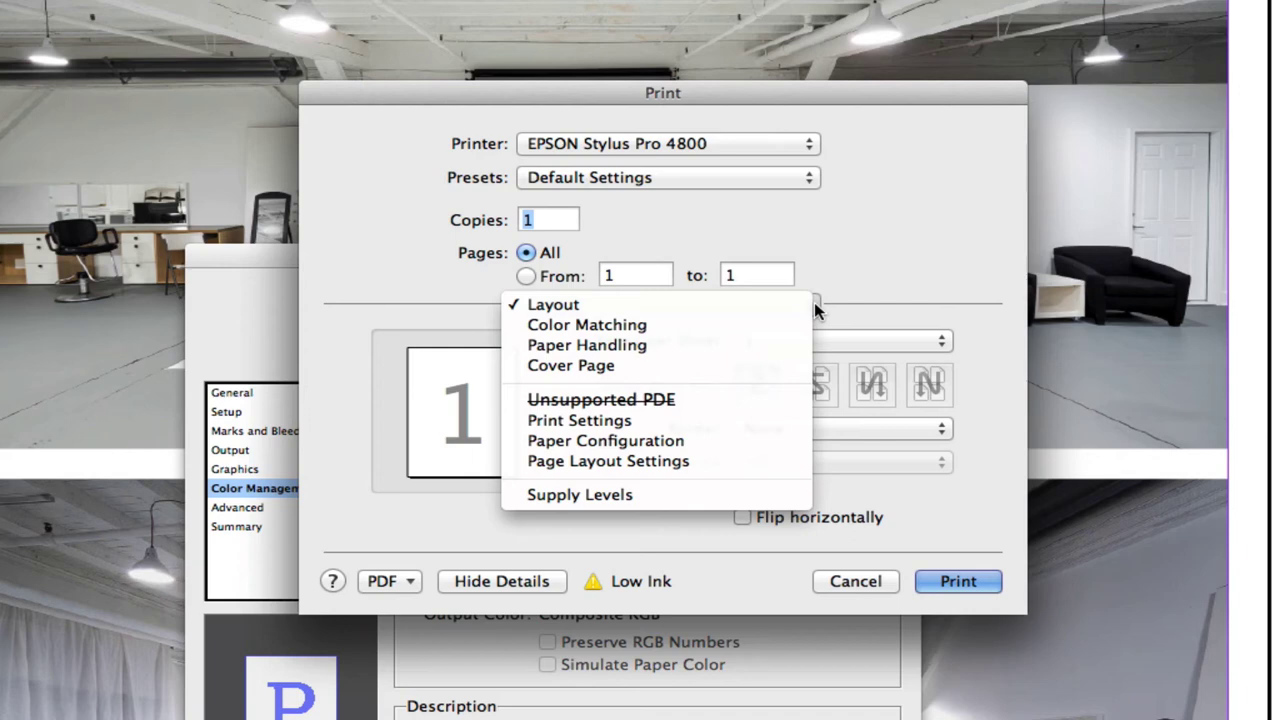
pyautogui.click(814, 302)
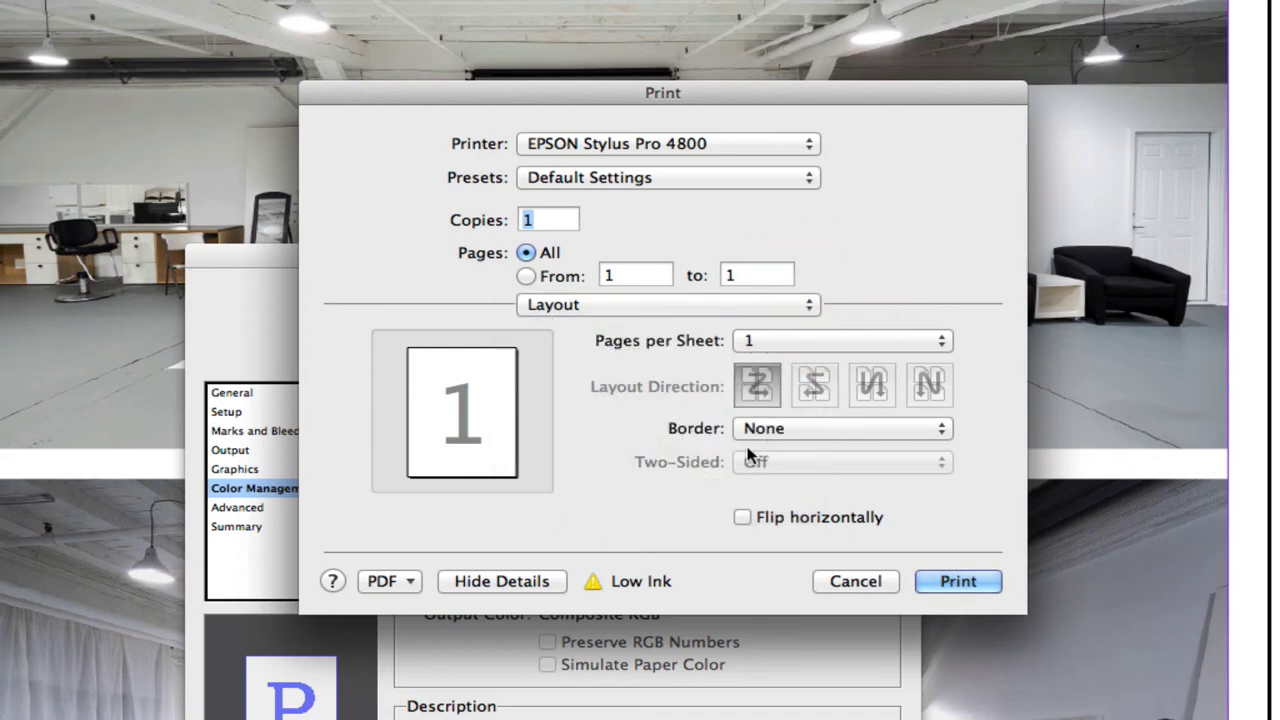
pyautogui.click(811, 305)
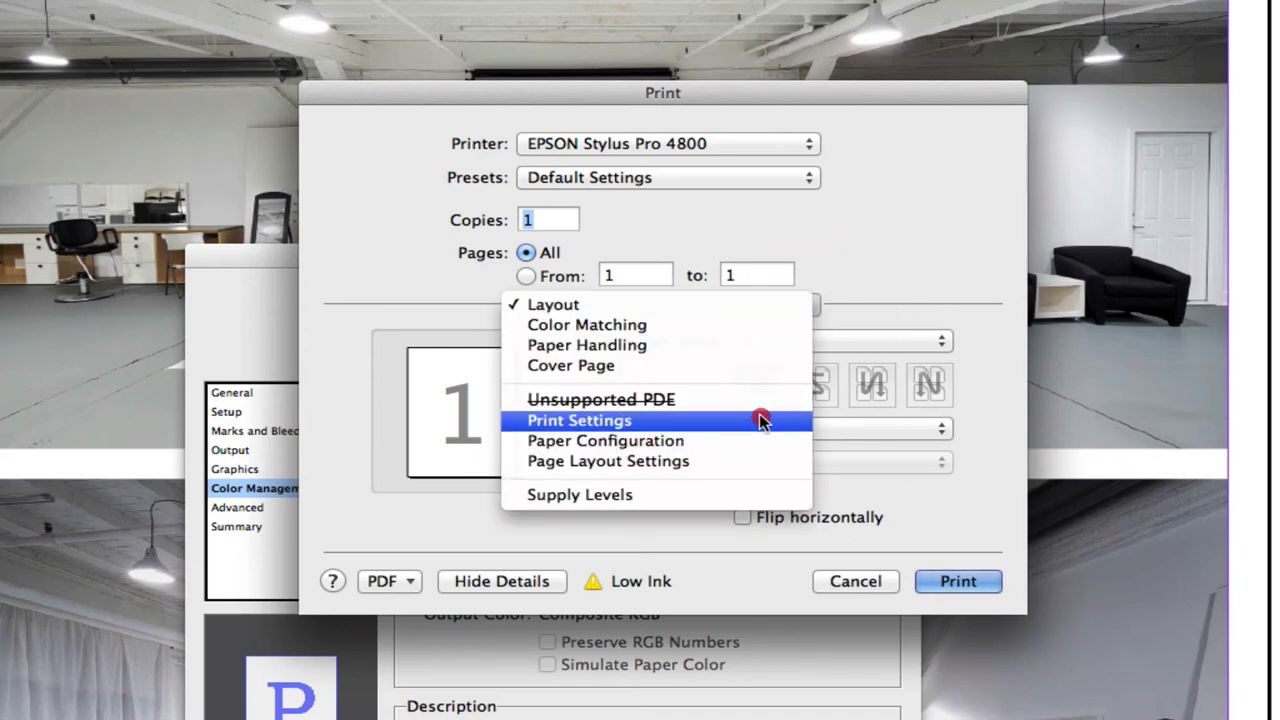
pyautogui.click(739, 345)
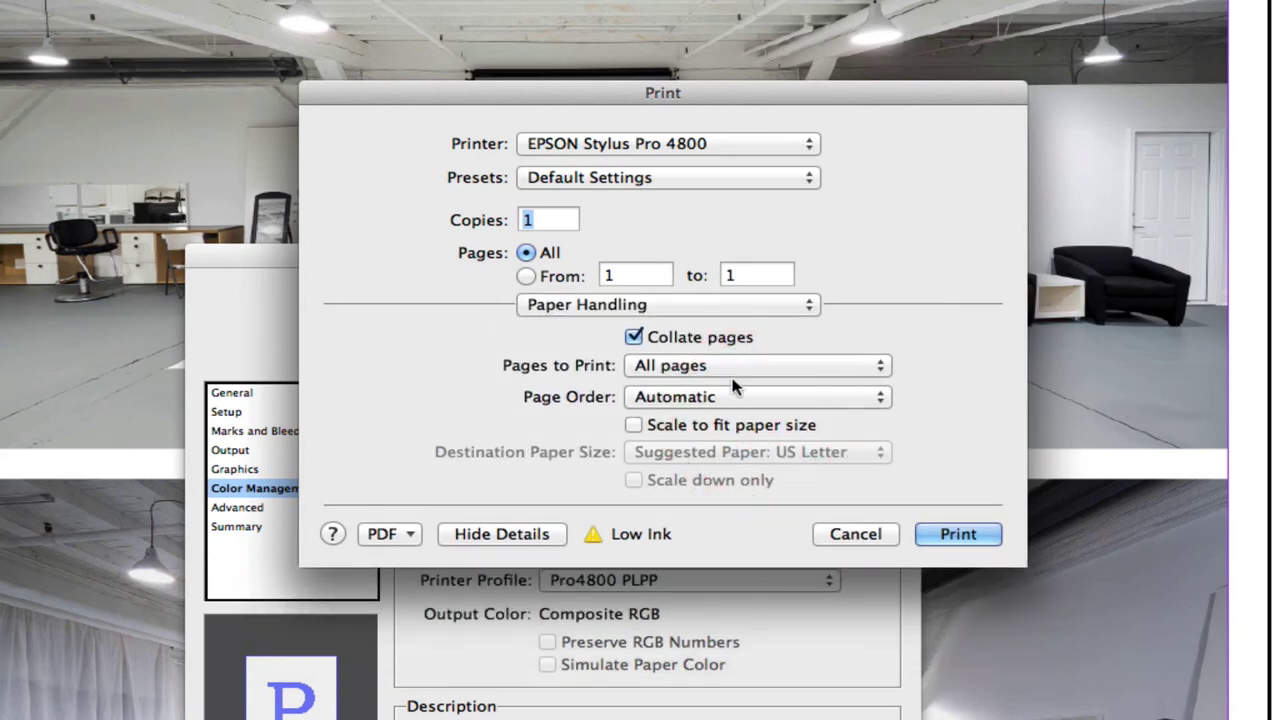
# Leave Pages to Print on All pages and Page Order on Automatic.
pyautogui.click(878, 365)
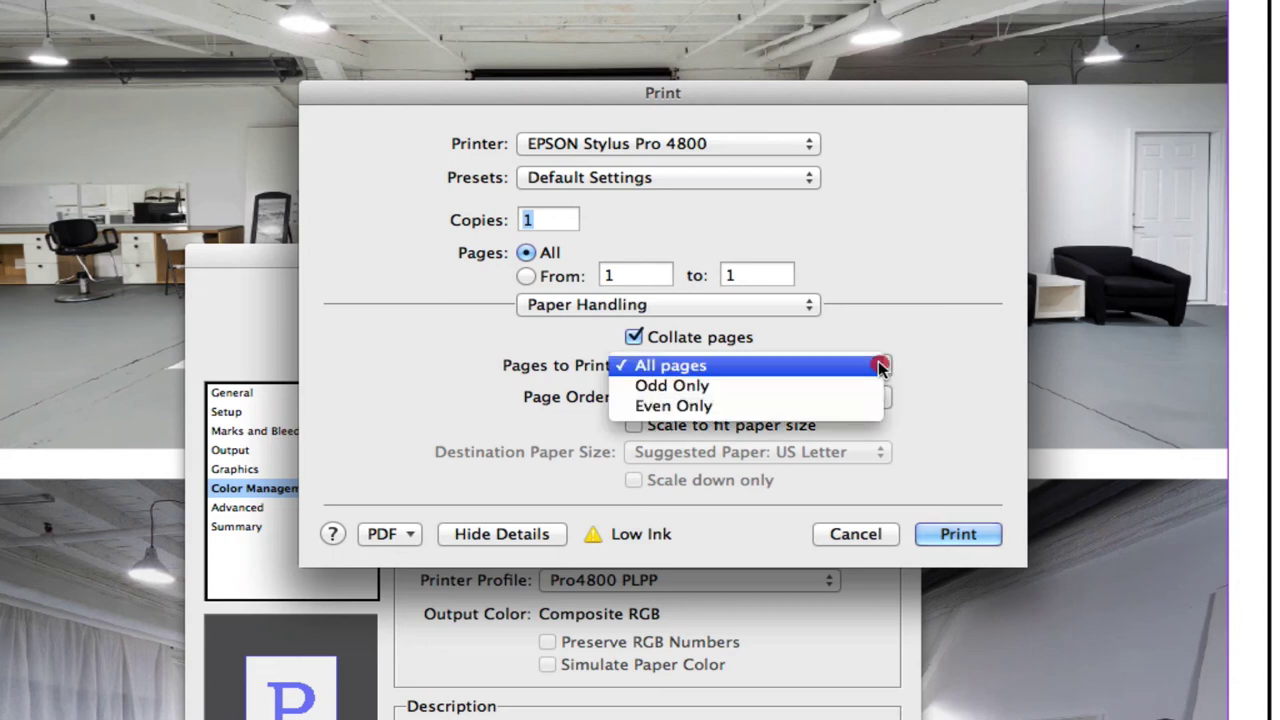
pyautogui.click(929, 320)
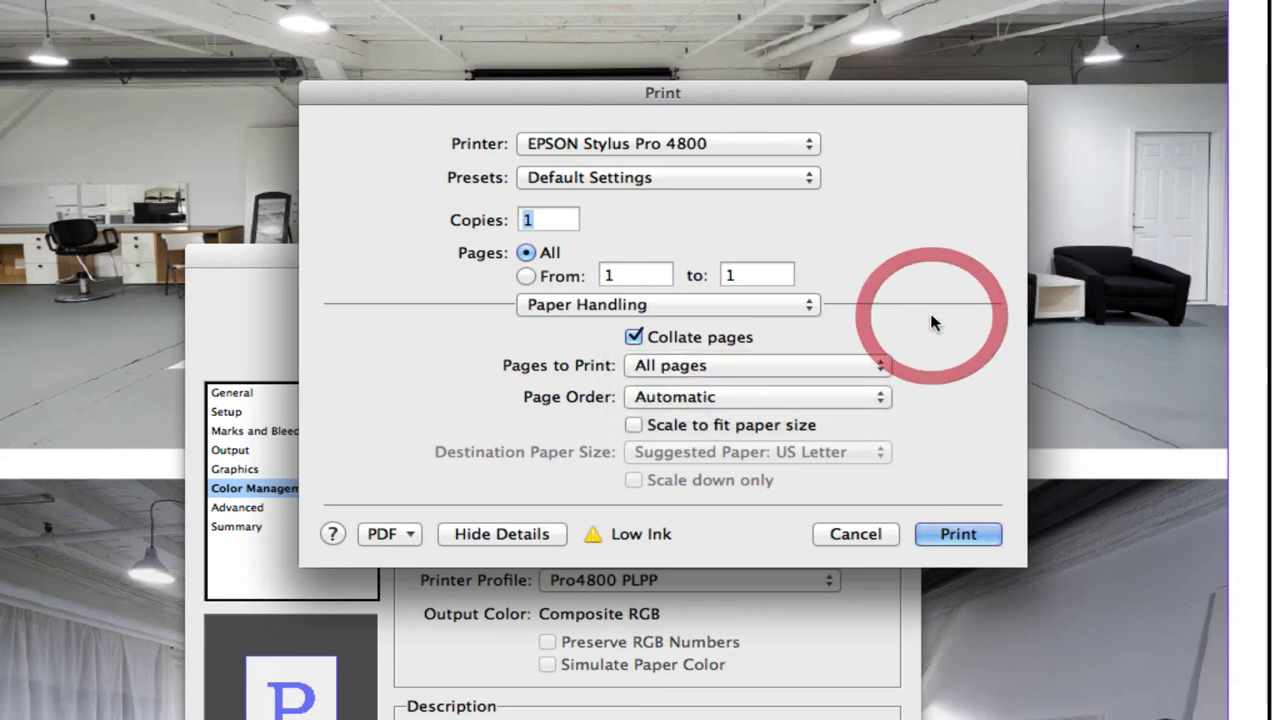
pyautogui.click(880, 397)
pyautogui.click(972, 398)
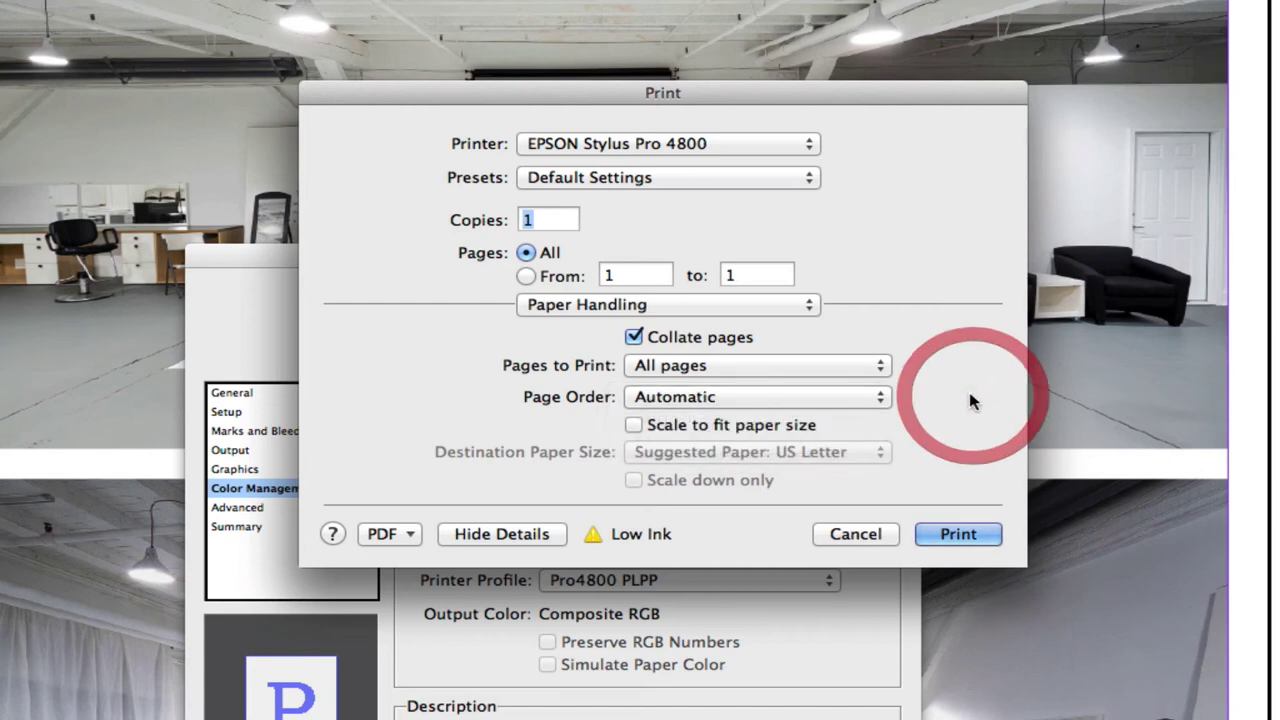
pyautogui.click(810, 304)
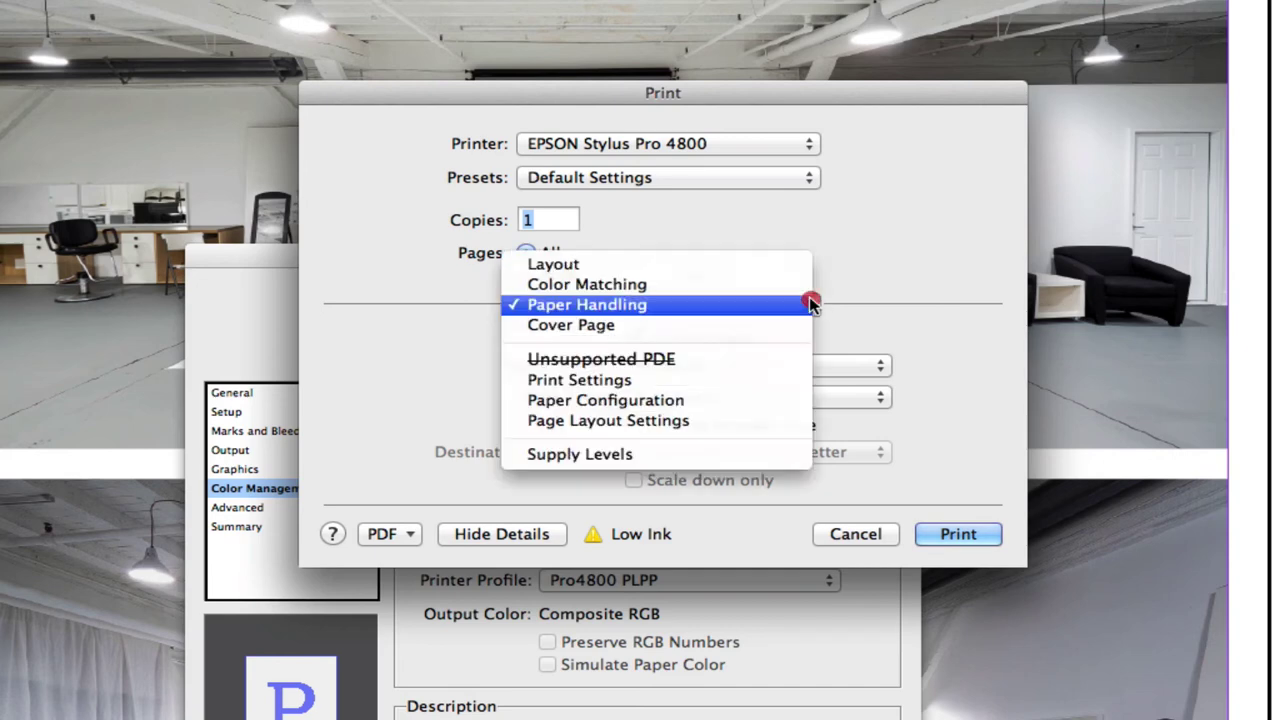
# In the Print Settings pane, choose Ultra Premium Photo Paper Luster as the Media Type.
pyautogui.click(583, 381)
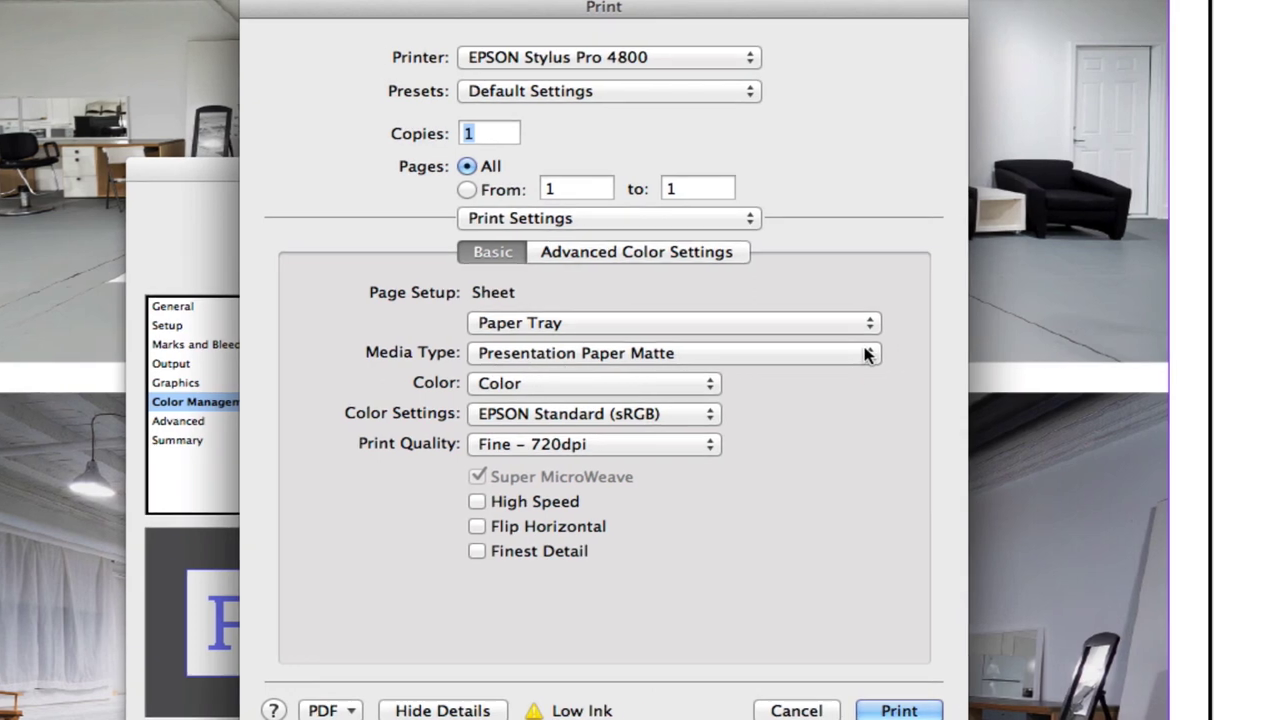
pyautogui.click(866, 353)
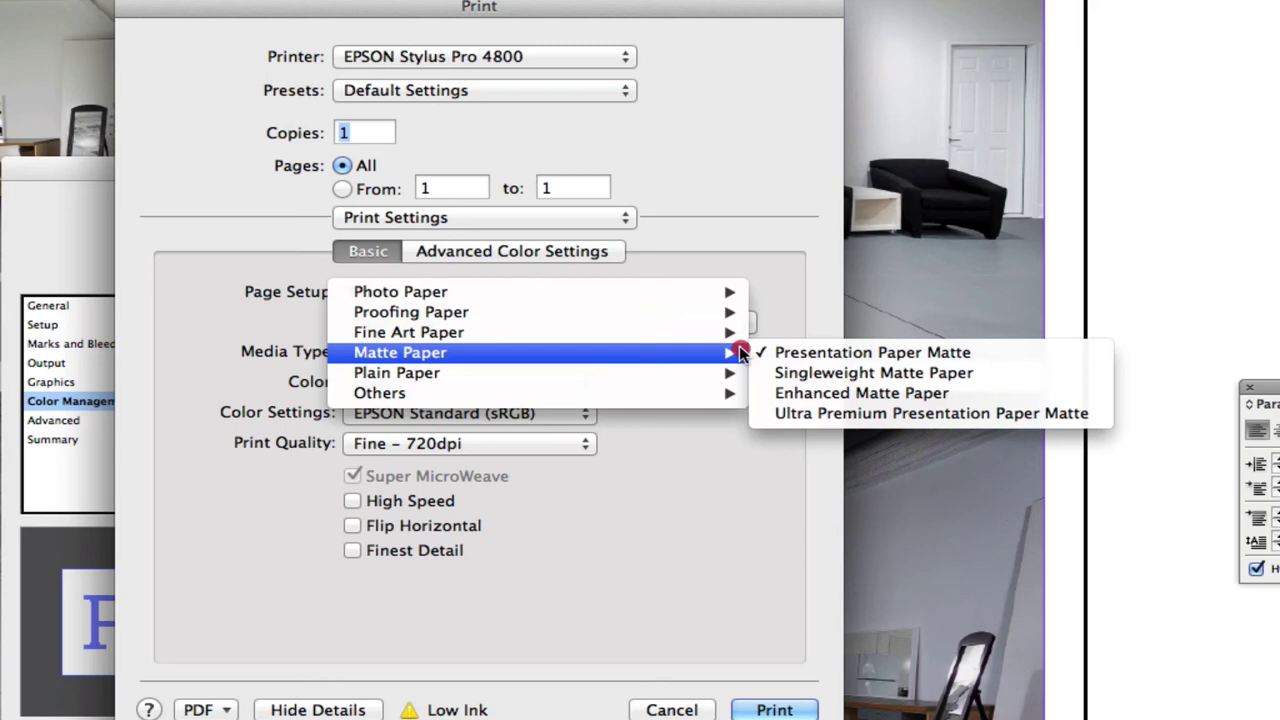
pyautogui.moveTo(593, 300)
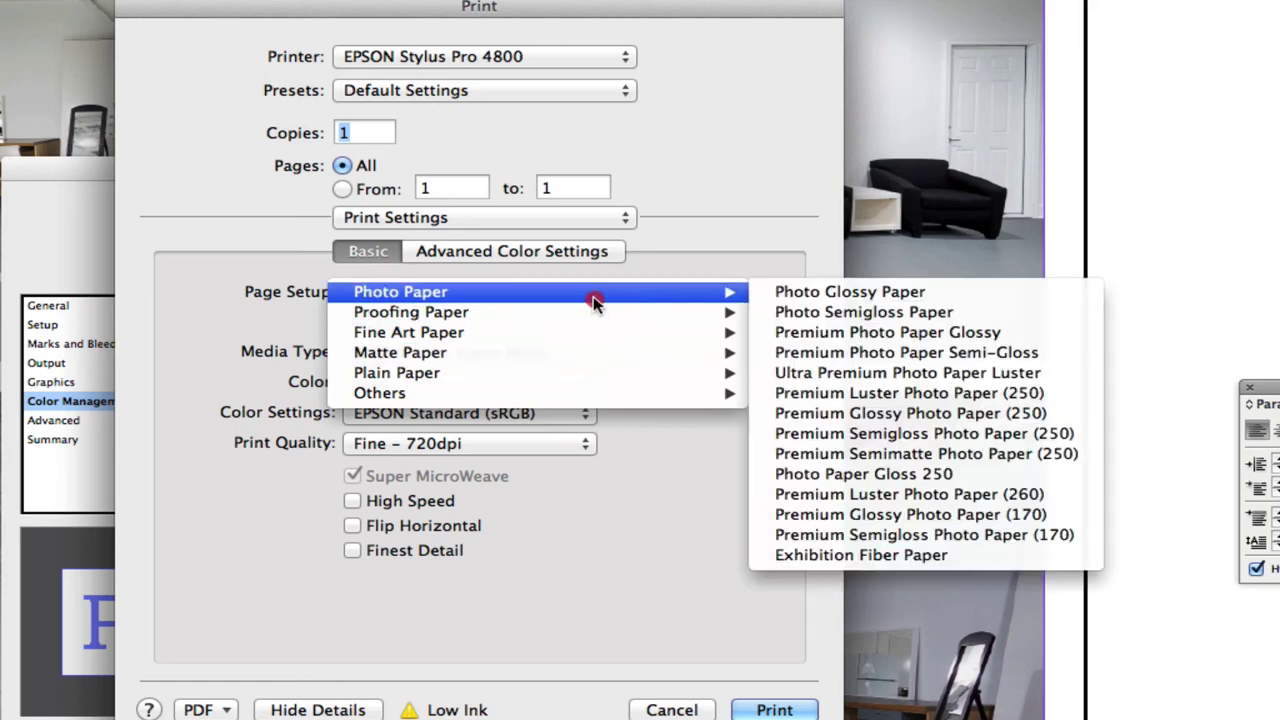
pyautogui.click(1038, 377)
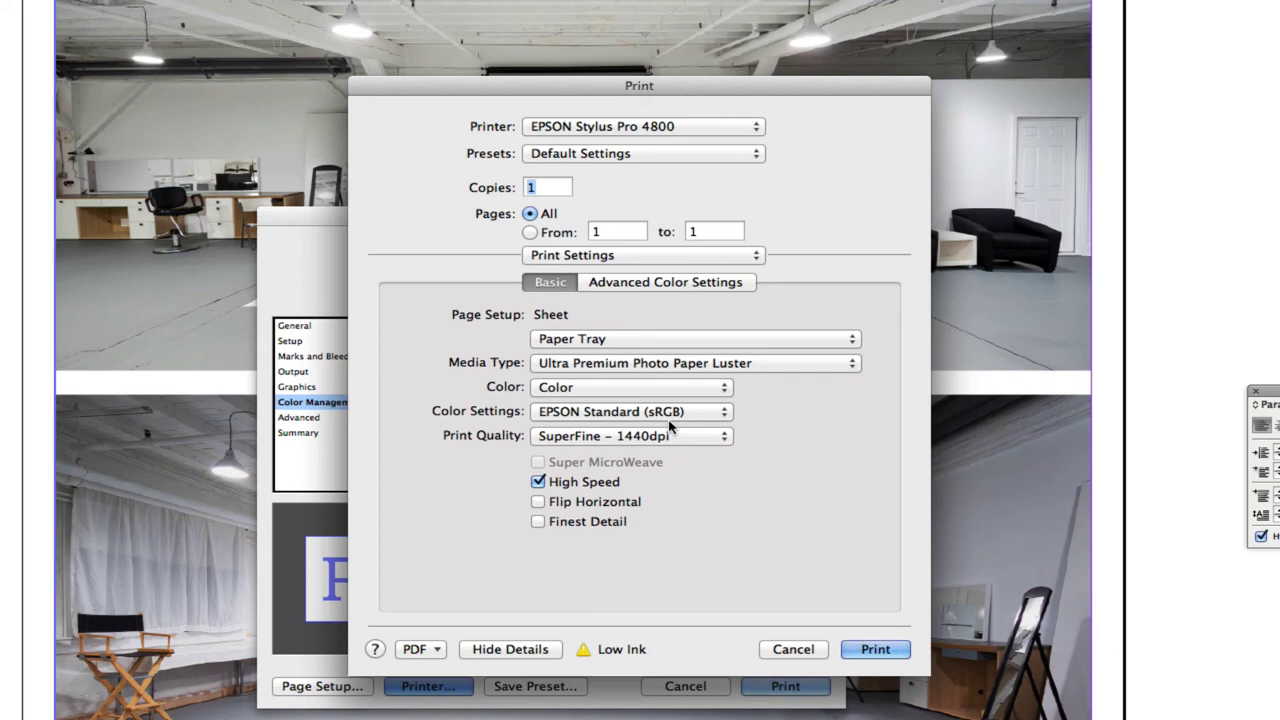
# Choose Off (No Color Adjustment) for Color Settings and leave Print Quality at SuperFine – 1440dpi.
pyautogui.click(724, 412)
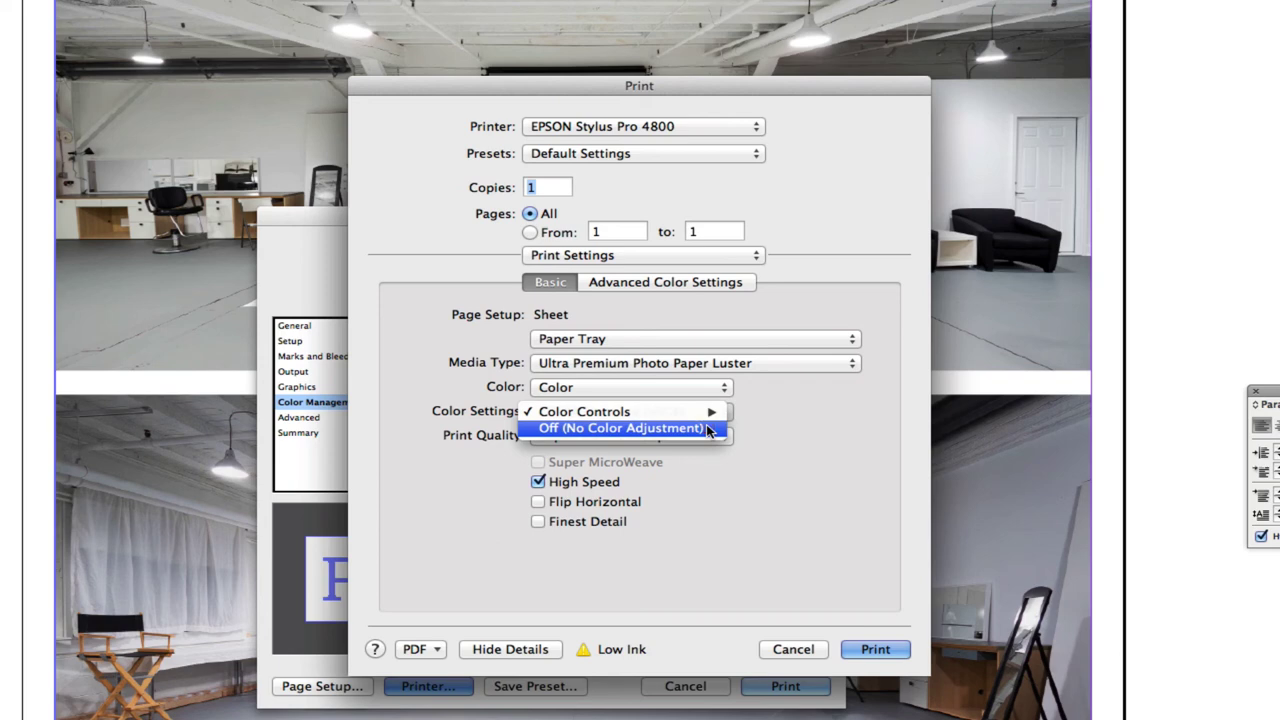
pyautogui.click(708, 430)
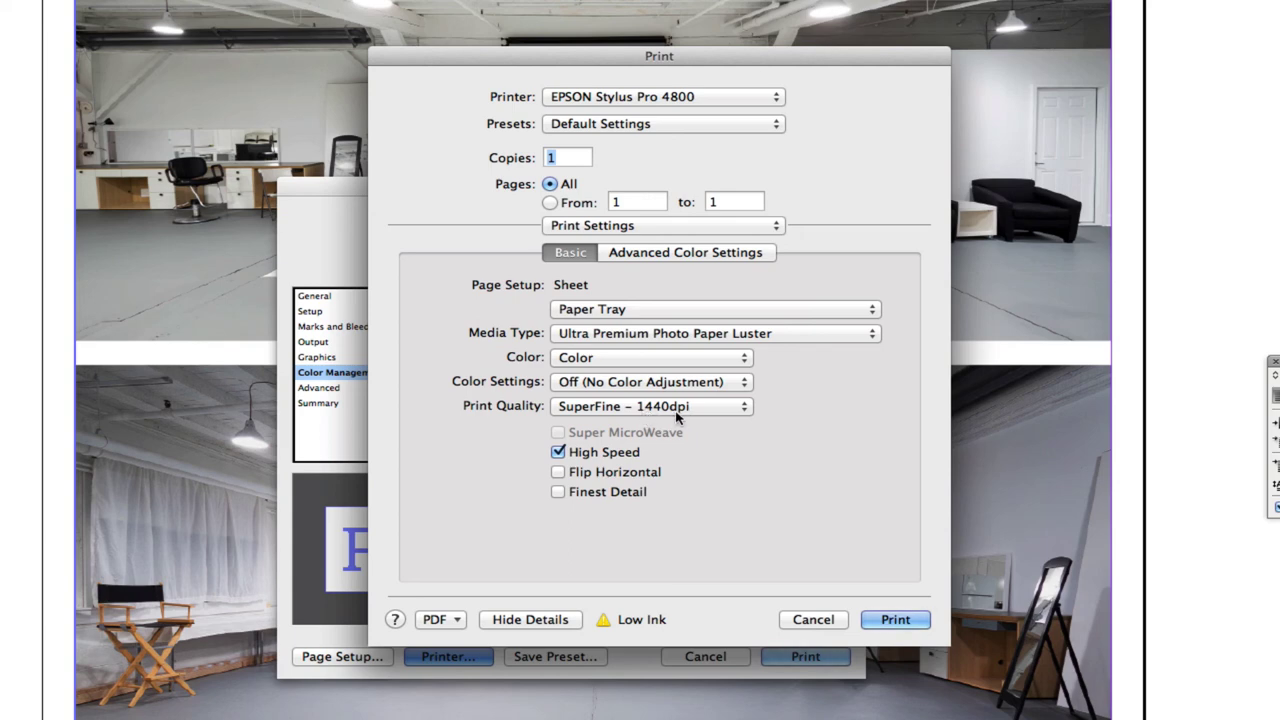
pyautogui.click(745, 408)
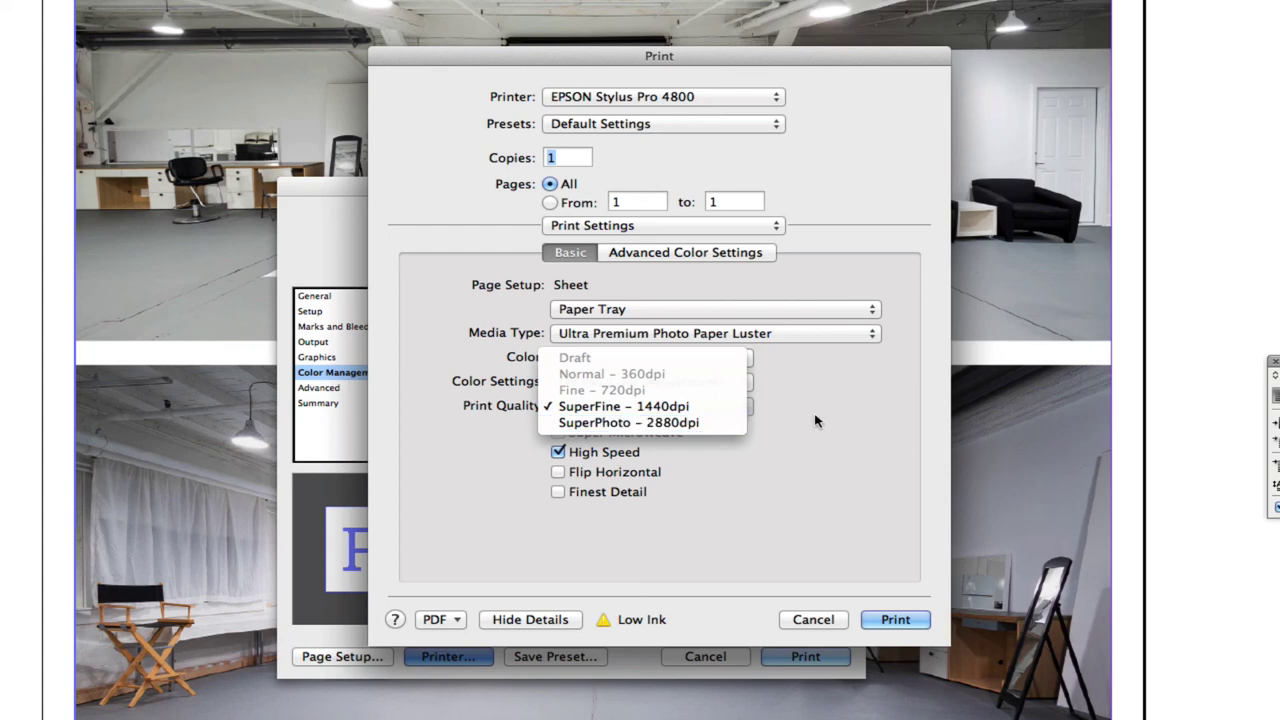
pyautogui.click(740, 420)
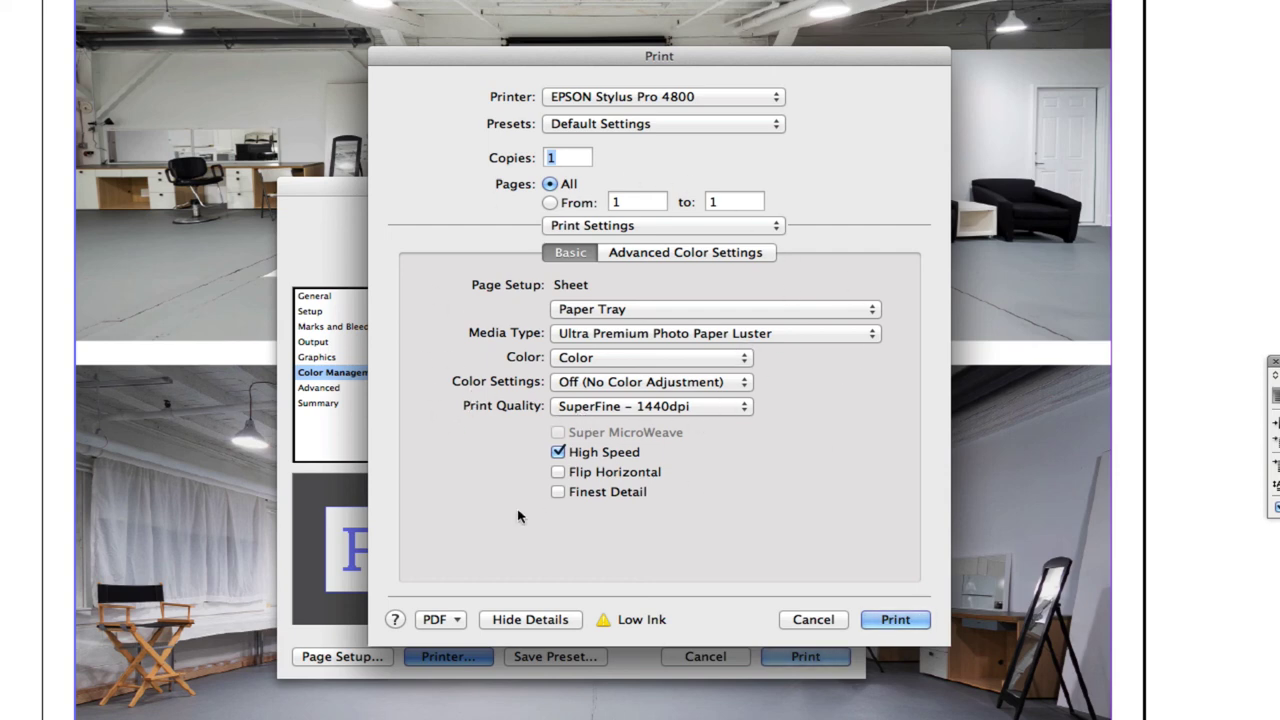
# Confirm the Epson sheet, then print the page from InDesign's Print dialog.
pyautogui.click(898, 620)
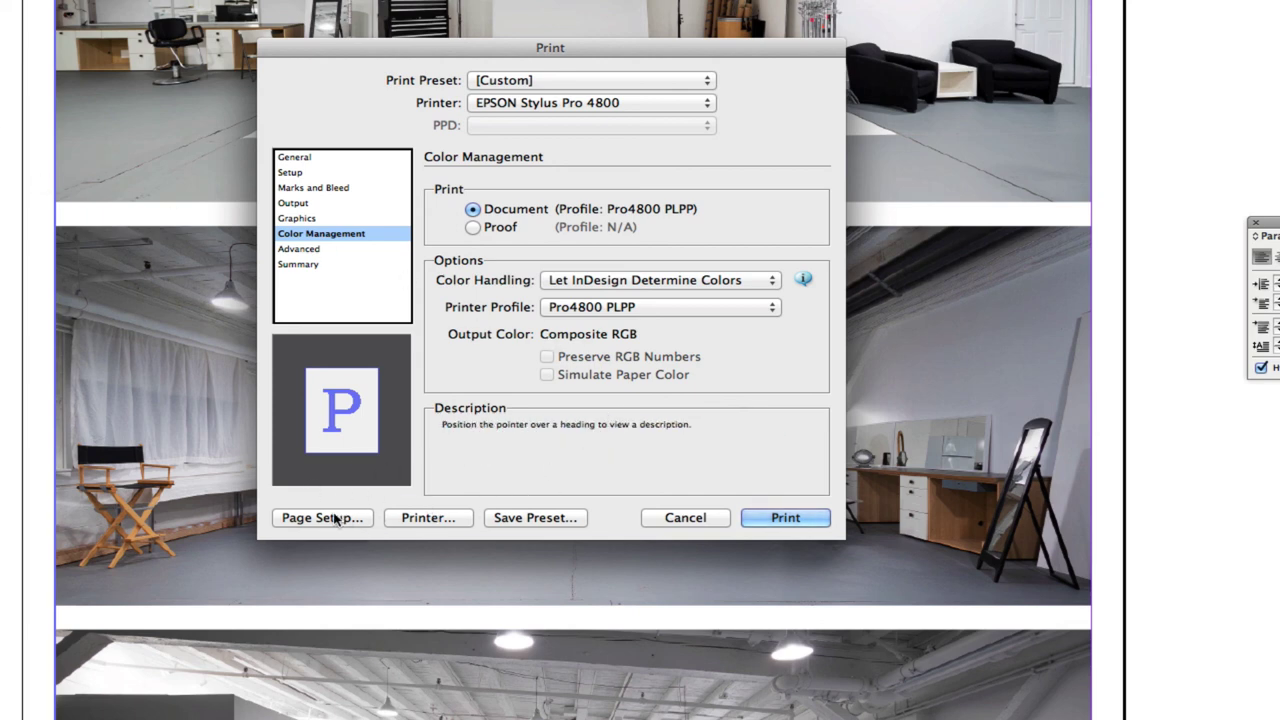
pyautogui.click(797, 518)
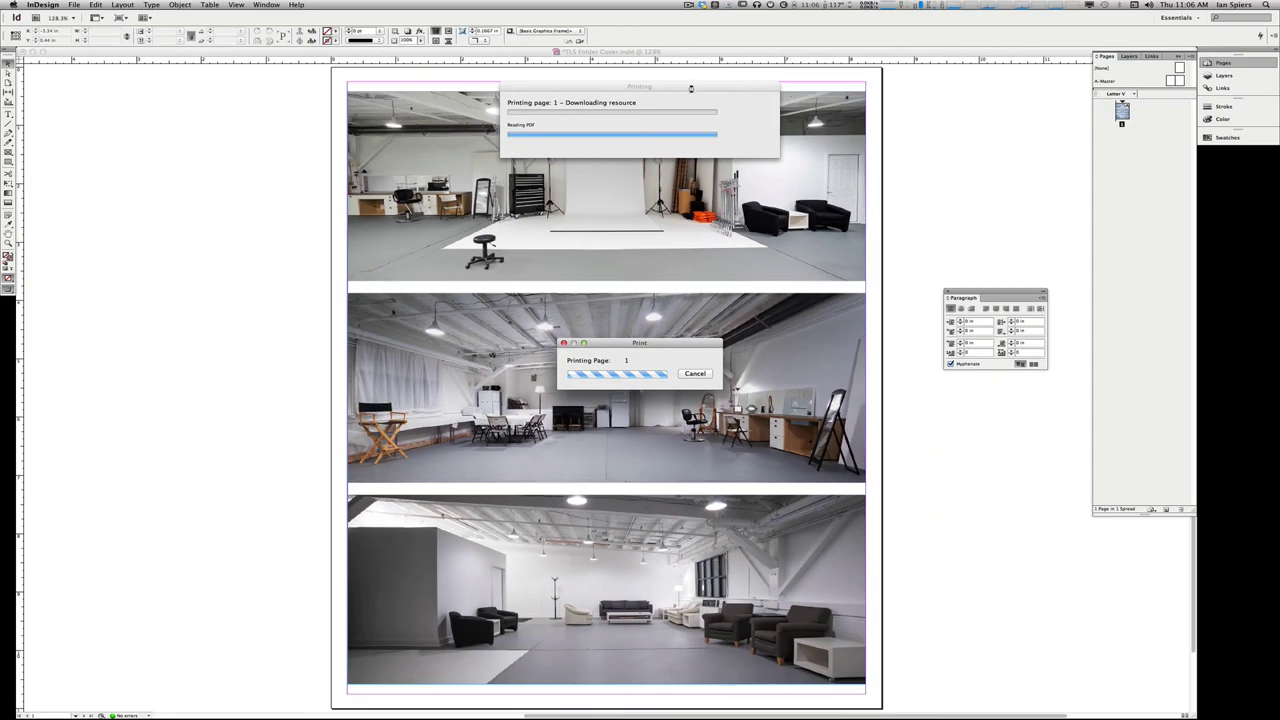